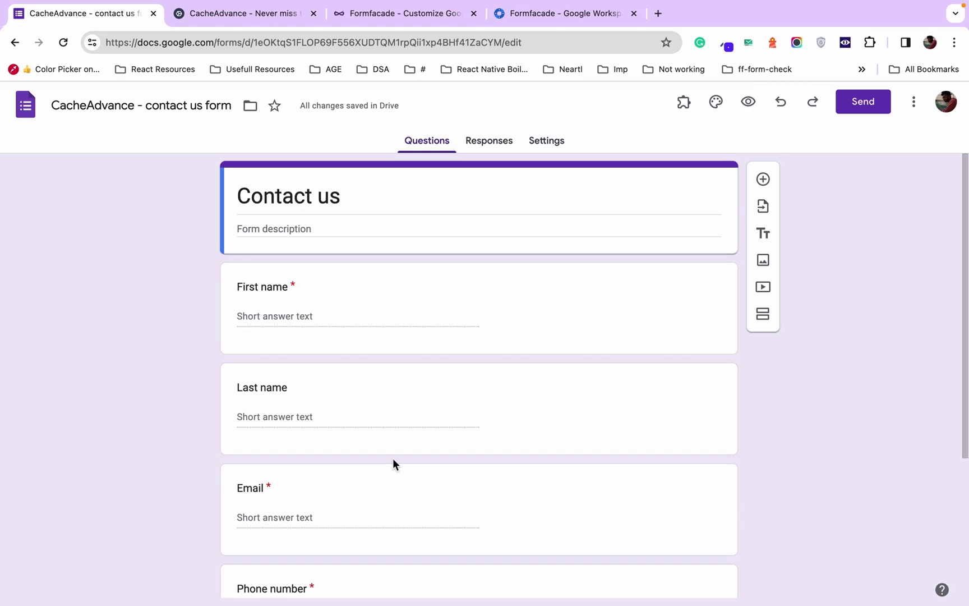
Step: Look over the DecceptiConf and CacheAdvance sites, then return to the form editor
{"action": "key", "text": "ctrl+Right"}
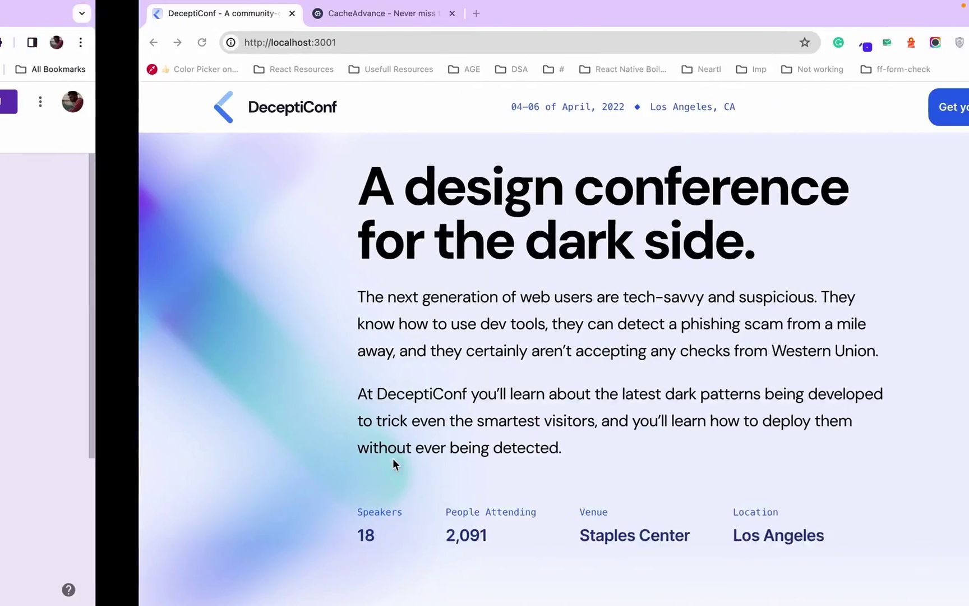
{"action": "scroll", "coordinate": [398, 474], "scroll_direction": "down", "scroll_amount": 6}
{"action": "scroll", "coordinate": [399, 479], "scroll_direction": "down", "scroll_amount": 5}
{"action": "scroll", "coordinate": [396, 472], "scroll_direction": "up", "scroll_amount": 20}
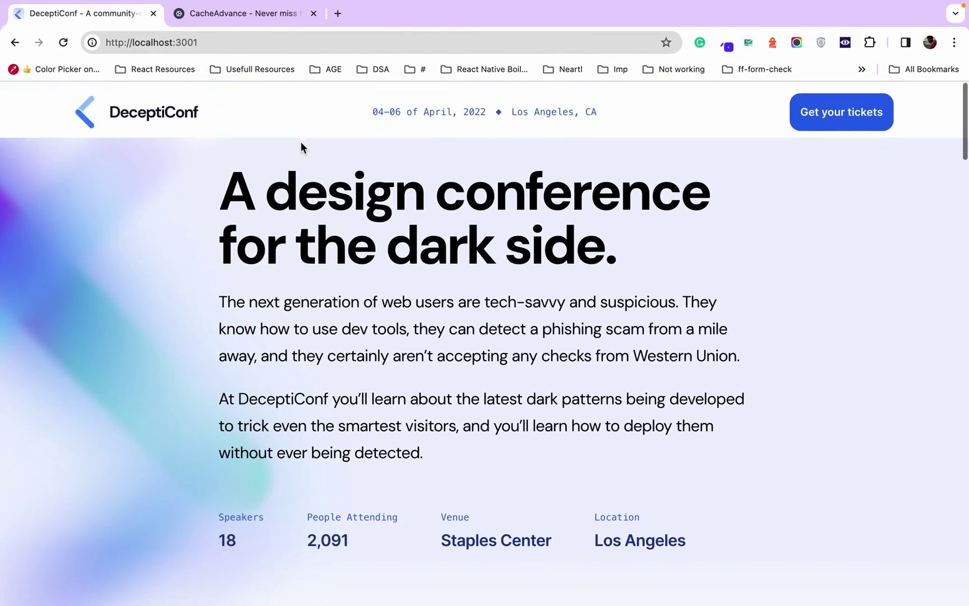
{"action": "left_click", "coordinate": [229, 13]}
{"action": "scroll", "coordinate": [305, 395], "scroll_direction": "down", "scroll_amount": 5}
{"action": "scroll", "coordinate": [259, 262], "scroll_direction": "up", "scroll_amount": 5}
{"action": "key", "text": "ctrl+Left"}
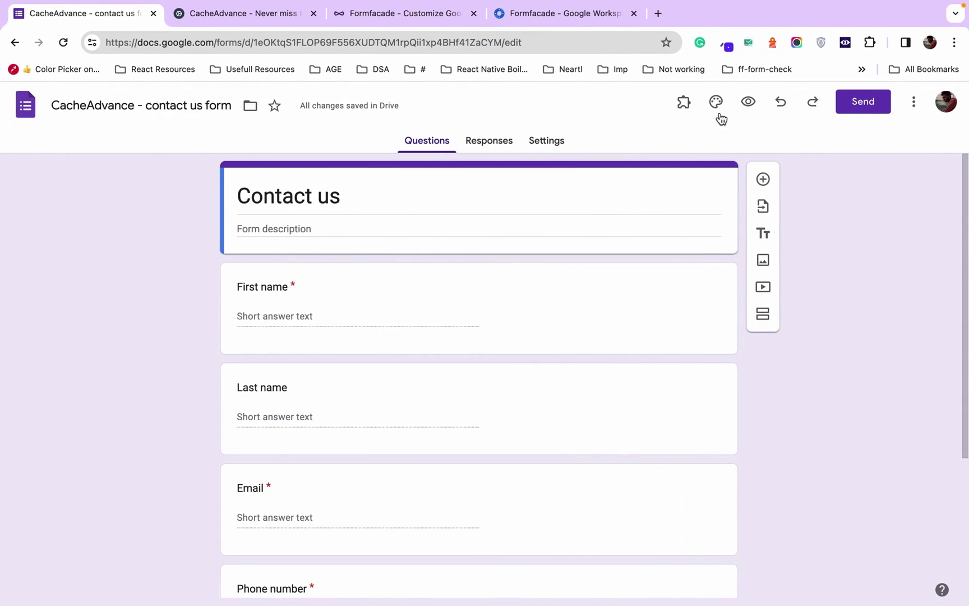
Step: In the Theme panel, keep Roboto and set text size 11, question 15, header 24
{"action": "left_click", "coordinate": [716, 104]}
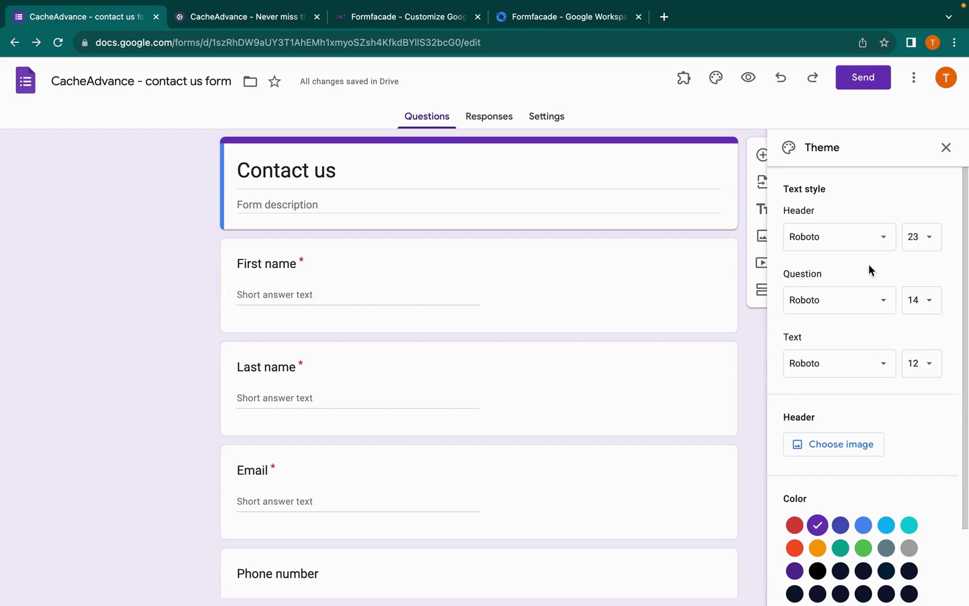
{"action": "scroll", "coordinate": [868, 264], "scroll_direction": "down", "scroll_amount": 1}
{"action": "scroll", "coordinate": [868, 264], "scroll_direction": "up", "scroll_amount": 1}
{"action": "scroll", "coordinate": [868, 291], "scroll_direction": "down", "scroll_amount": 1}
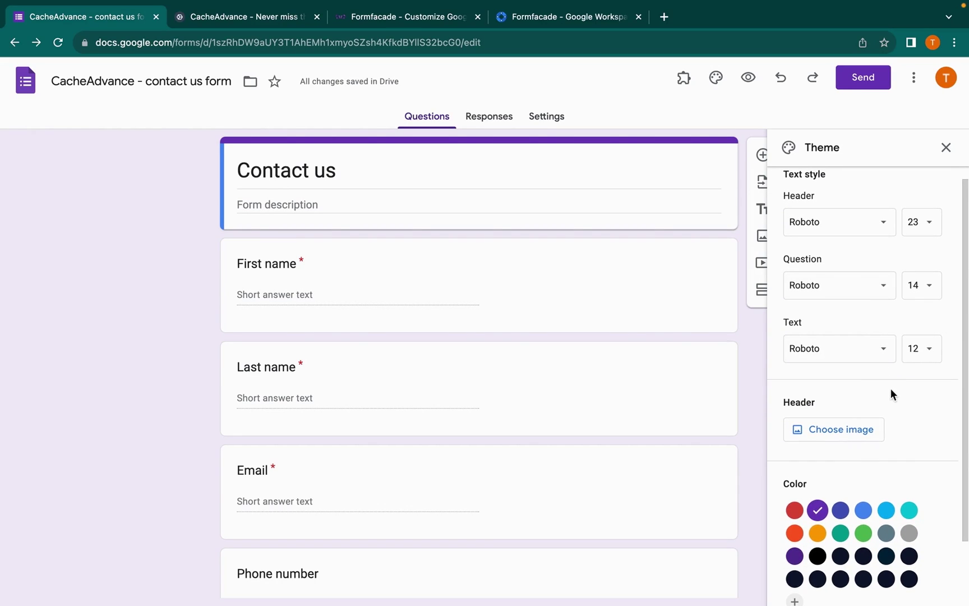
{"action": "left_click", "coordinate": [863, 349]}
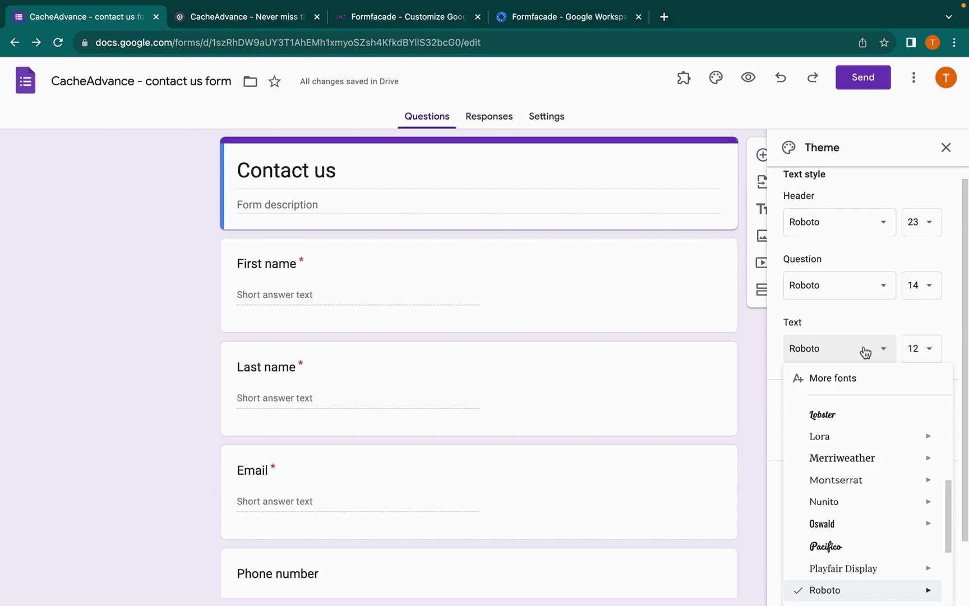
{"action": "left_click", "coordinate": [863, 348]}
{"action": "left_click", "coordinate": [923, 349]}
{"action": "left_click", "coordinate": [921, 421]}
{"action": "left_click", "coordinate": [921, 285]}
{"action": "left_click", "coordinate": [922, 380]}
{"action": "left_click", "coordinate": [921, 221]}
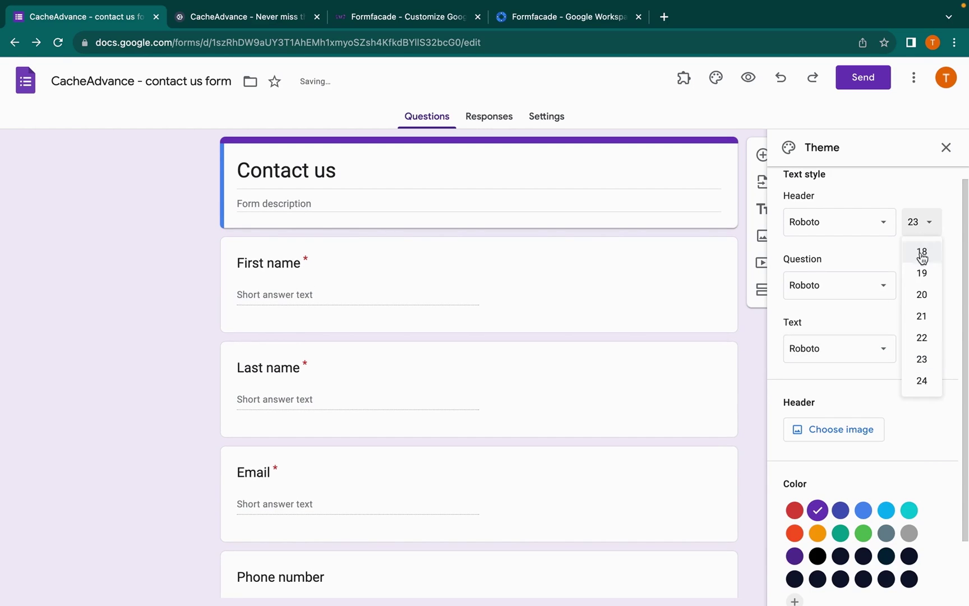
{"action": "left_click", "coordinate": [922, 380]}
Step: Pick the dark navy #0f172b theme colour and close the Theme panel
{"action": "scroll", "coordinate": [911, 417], "scroll_direction": "down", "scroll_amount": 2}
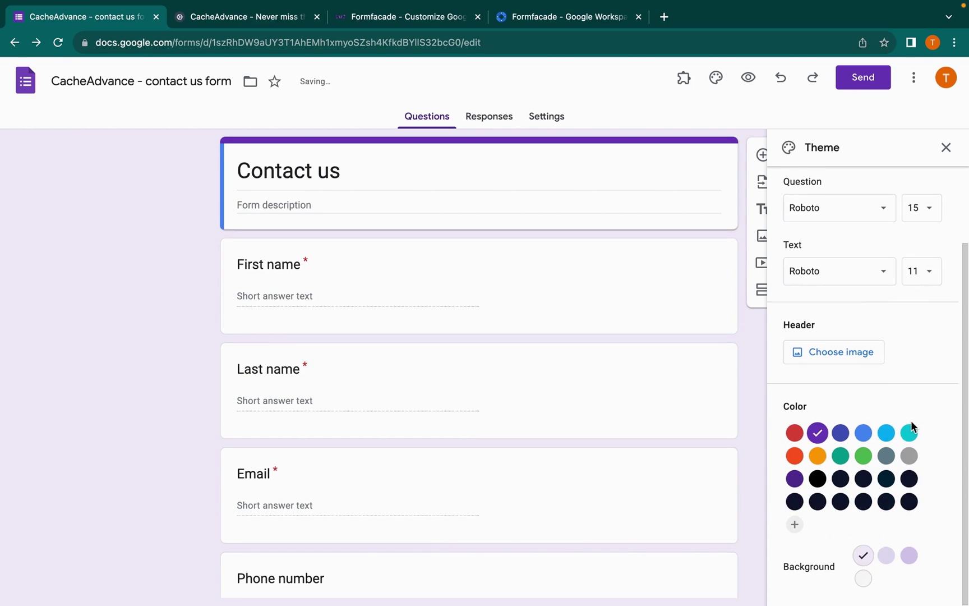
{"action": "left_click", "coordinate": [841, 503]}
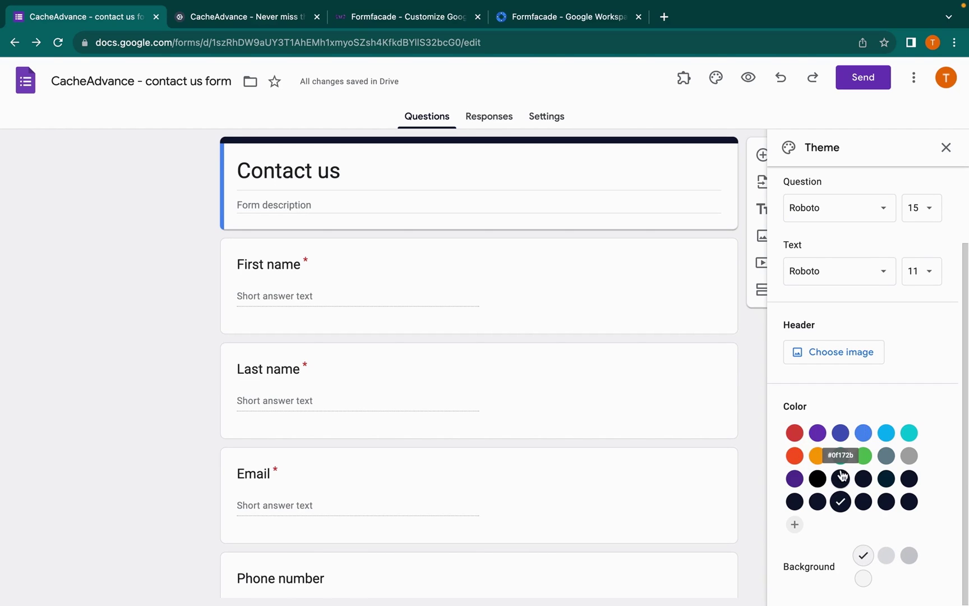
{"action": "left_click", "coordinate": [723, 88]}
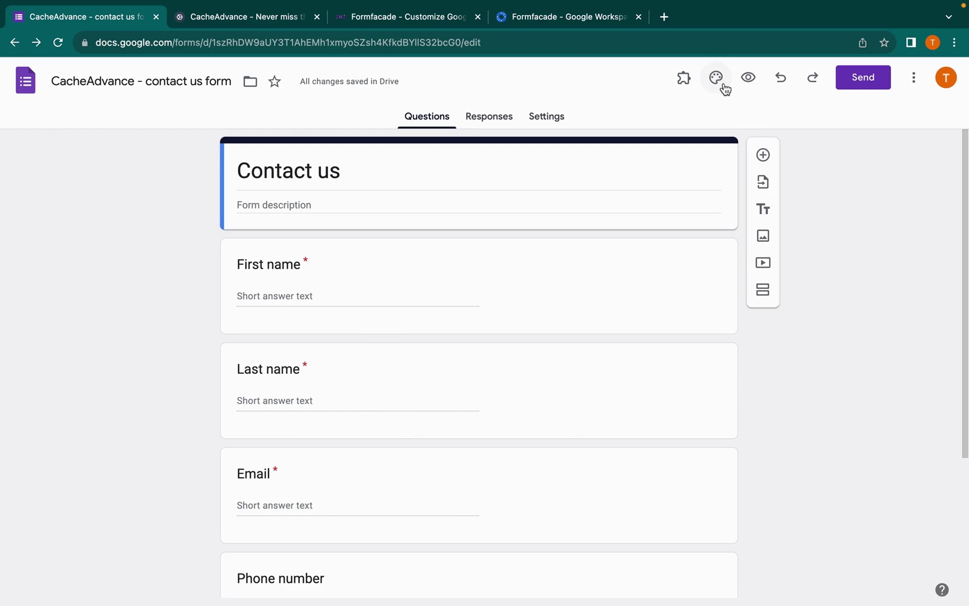
Step: Preview the Contact us form in a new tab and scroll through its navy styling
{"action": "left_click", "coordinate": [755, 86]}
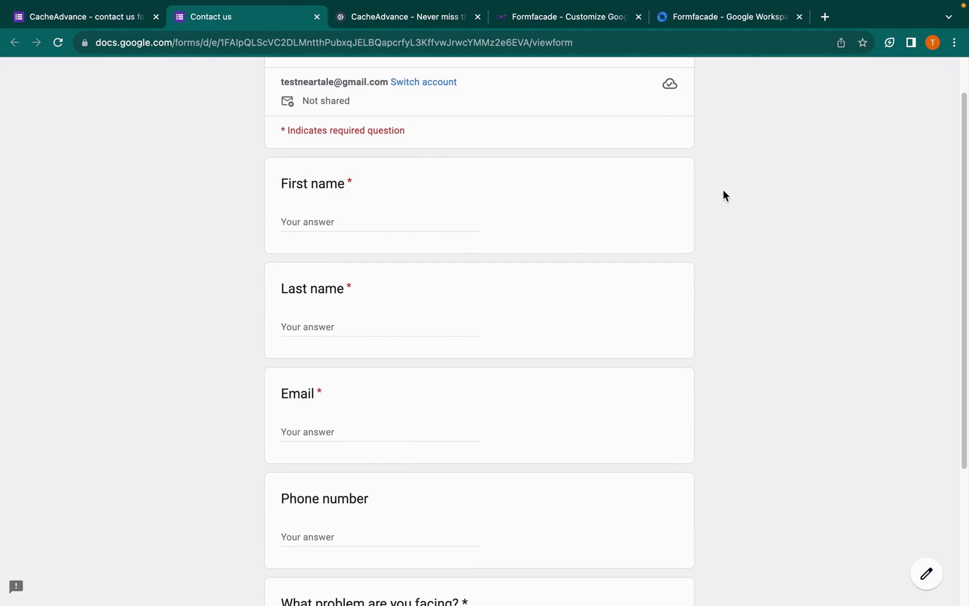
{"action": "scroll", "coordinate": [723, 190], "scroll_direction": "down", "scroll_amount": 3}
{"action": "scroll", "coordinate": [724, 190], "scroll_direction": "up", "scroll_amount": 2}
{"action": "scroll", "coordinate": [722, 190], "scroll_direction": "up", "scroll_amount": 2}
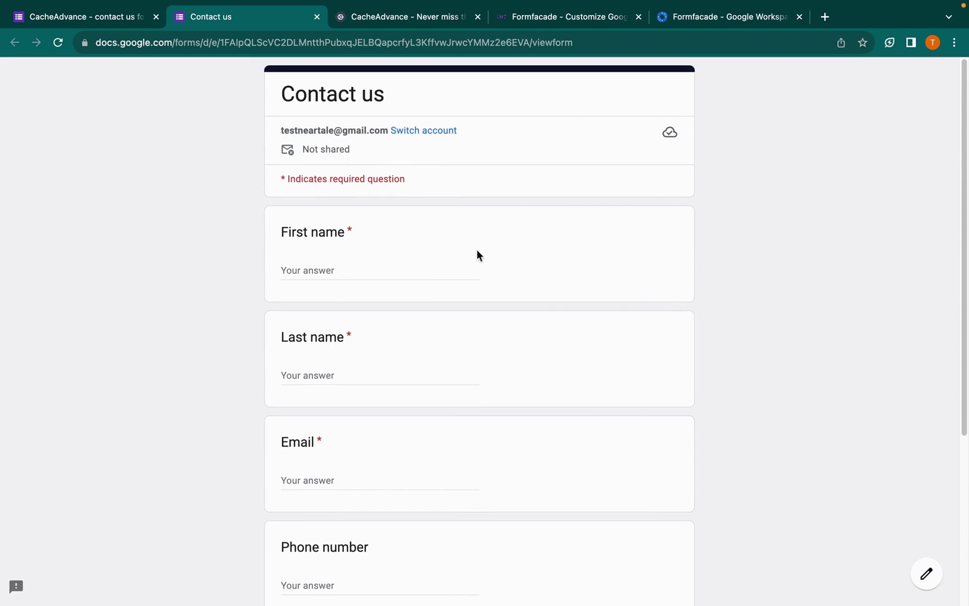
{"action": "scroll", "coordinate": [442, 280], "scroll_direction": "down", "scroll_amount": 3}
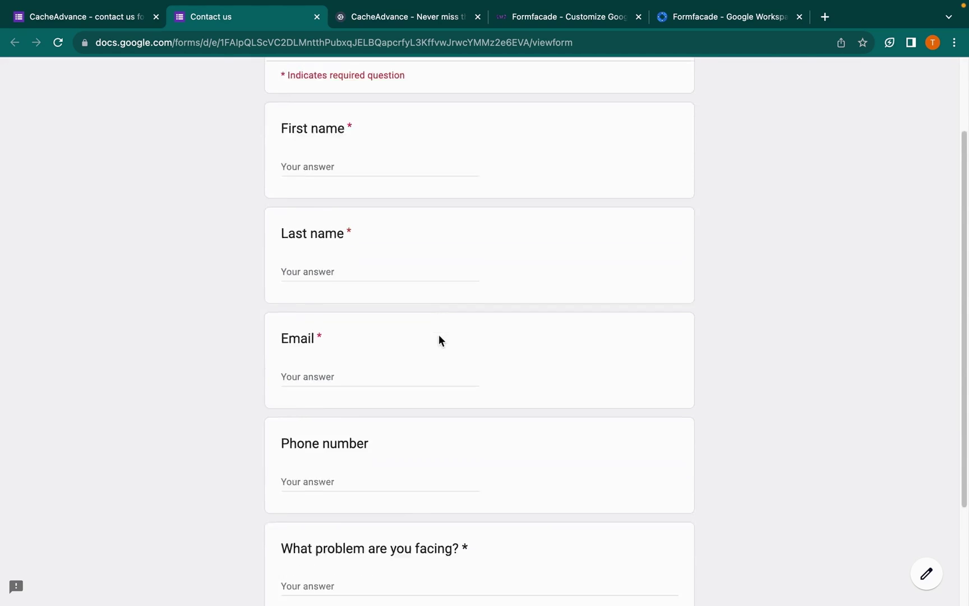
{"action": "scroll", "coordinate": [459, 440], "scroll_direction": "down", "scroll_amount": 2}
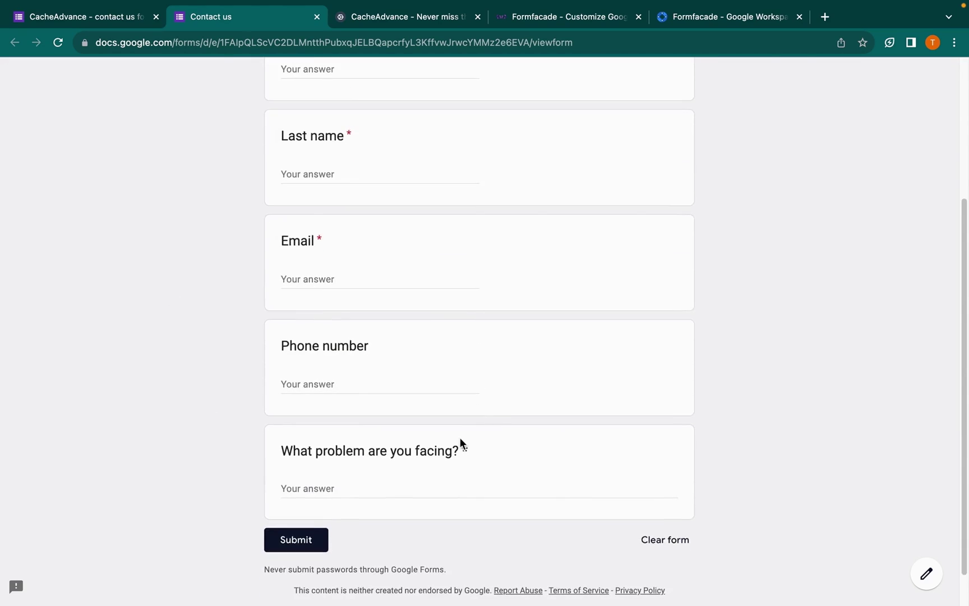
{"action": "scroll", "coordinate": [398, 121], "scroll_direction": "up", "scroll_amount": 5}
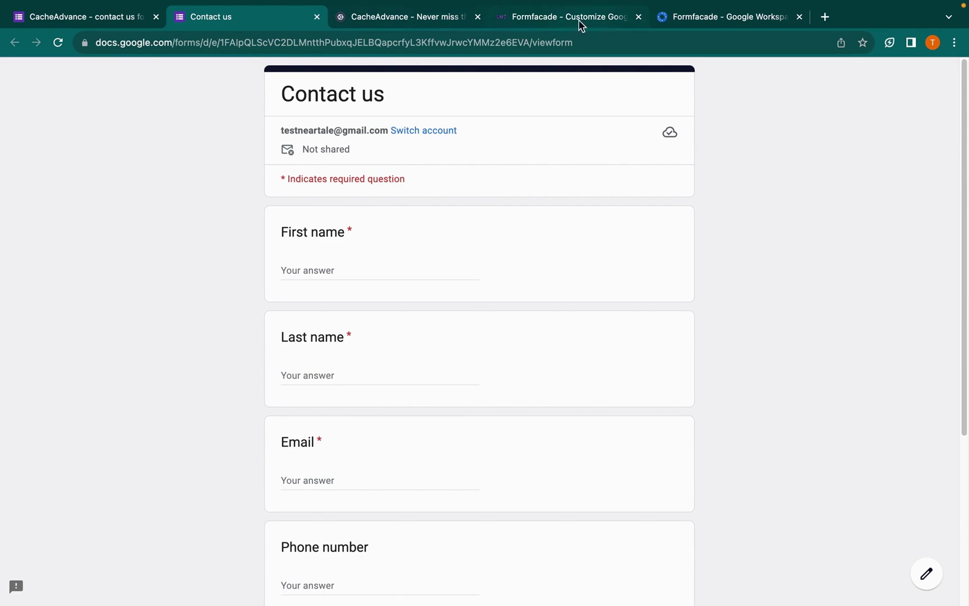
Step: Glance at the Formfacade Marketplace listing, then go back to the Contact us form editor
{"action": "left_click", "coordinate": [690, 18]}
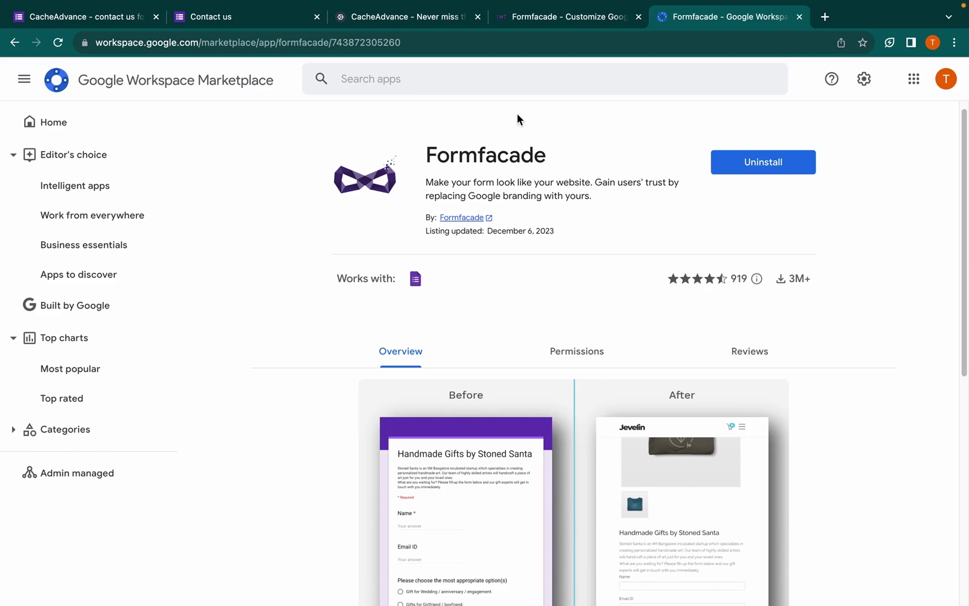
{"action": "left_click", "coordinate": [98, 24]}
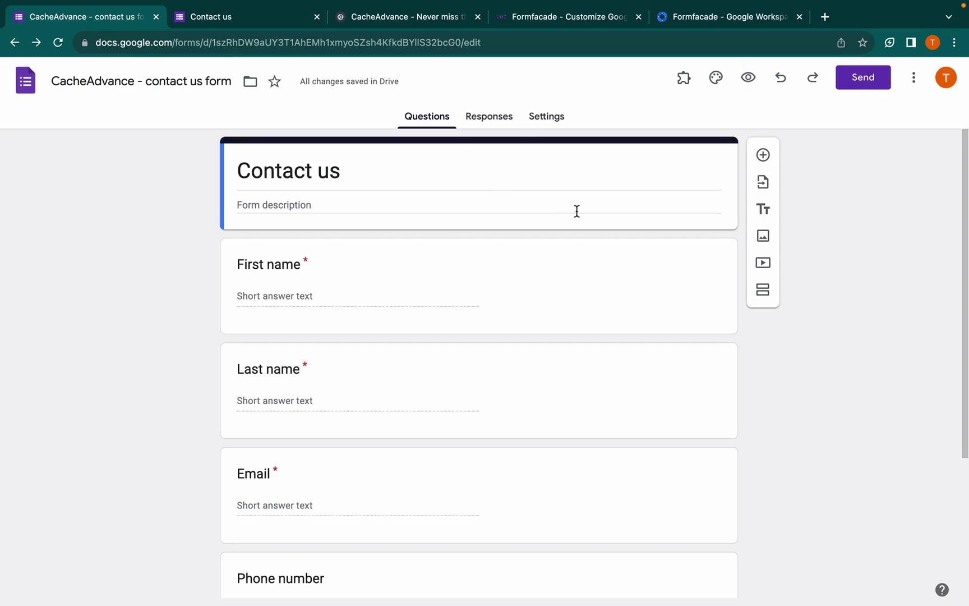
Step: Launch Formfacade from the Add-ons menu and choose Change form layout
{"action": "left_click", "coordinate": [684, 78]}
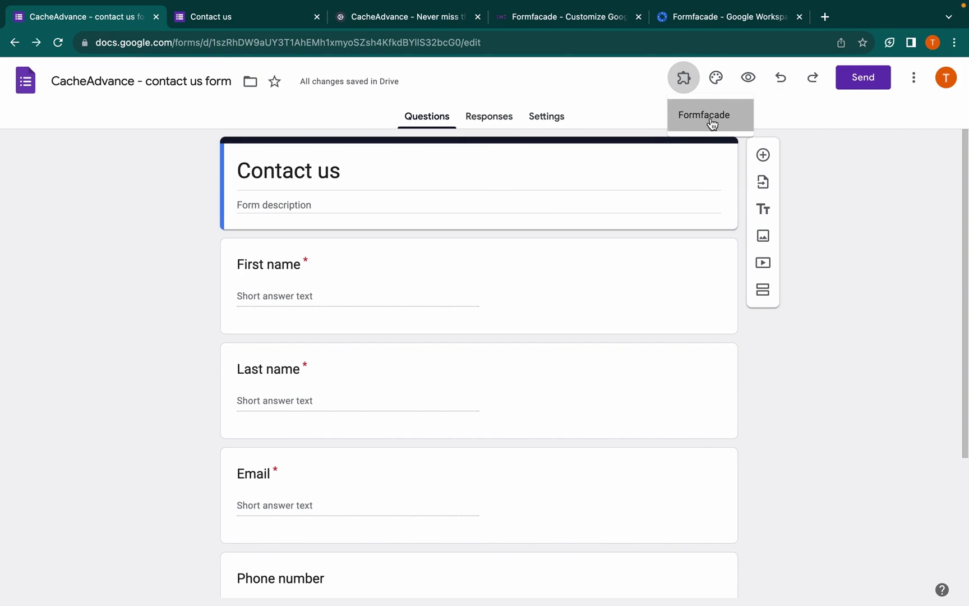
{"action": "left_click", "coordinate": [709, 117]}
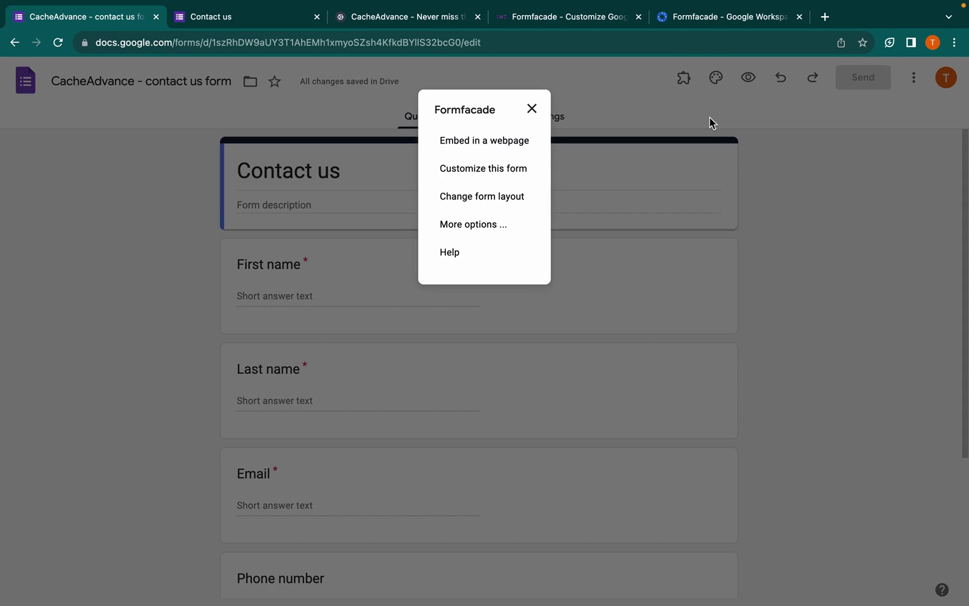
{"action": "left_click", "coordinate": [479, 200]}
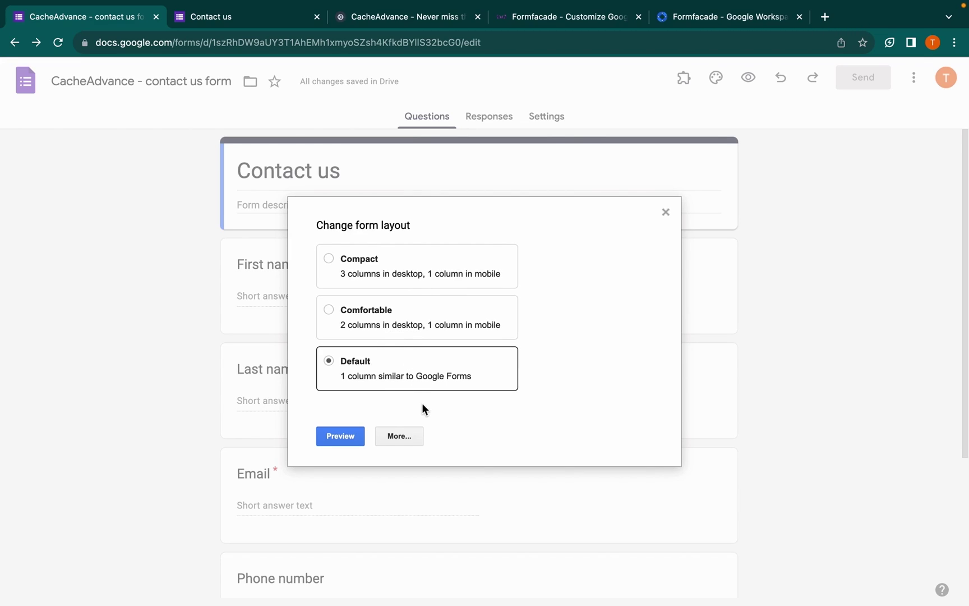
Step: Choose the two-column Comfortable layout and apply the minimal theme
{"action": "left_click", "coordinate": [379, 335]}
{"action": "left_click", "coordinate": [399, 439]}
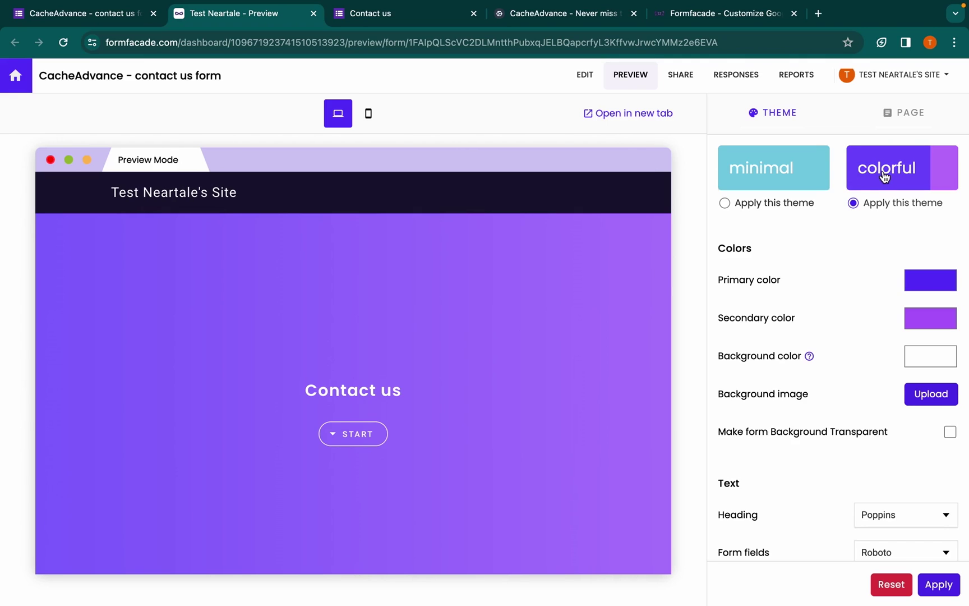
{"action": "left_click", "coordinate": [792, 183]}
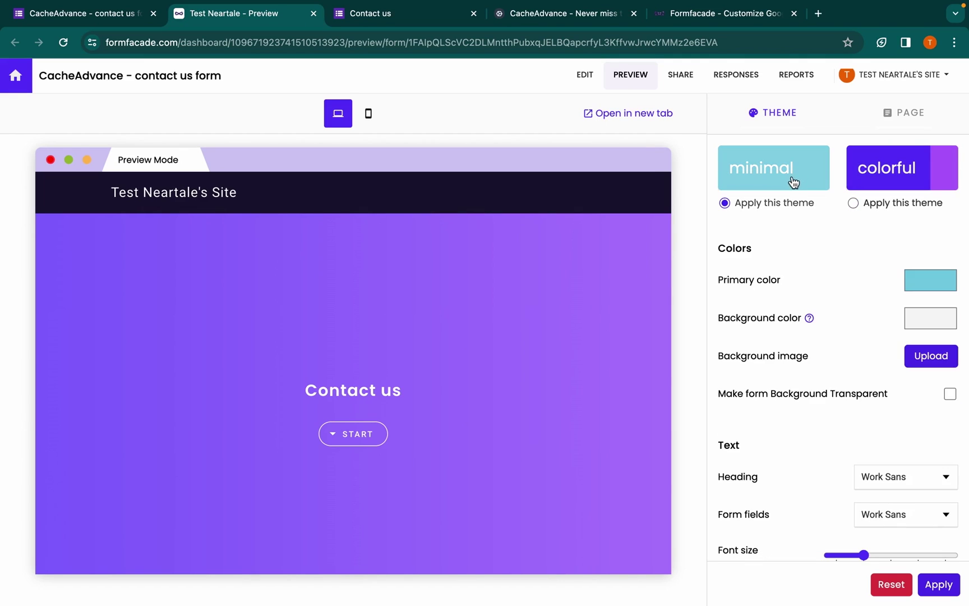
{"action": "left_click", "coordinate": [940, 591]}
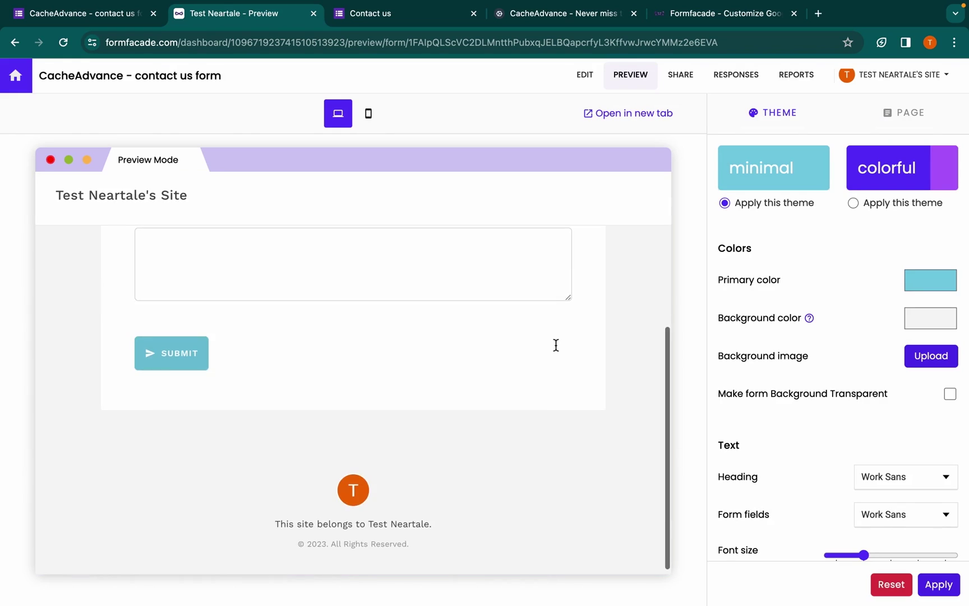
Step: Set the primary colour to hex #225EDF
{"action": "scroll", "coordinate": [572, 387], "scroll_direction": "up", "scroll_amount": 2}
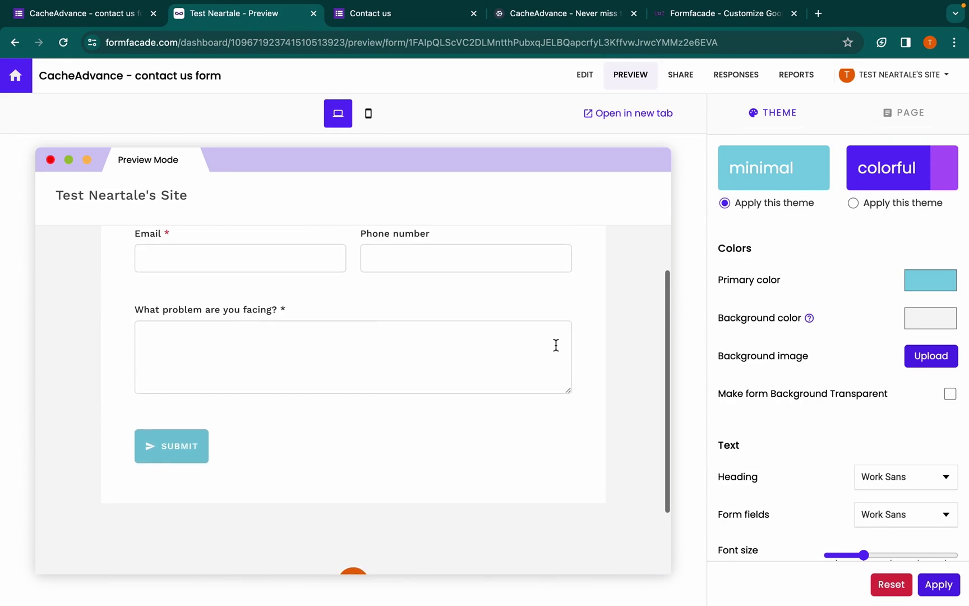
{"action": "left_click", "coordinate": [939, 282]}
{"action": "left_click", "coordinate": [934, 450]}
{"action": "triple_click", "coordinate": [868, 428]}
{"action": "type", "text": "#225EDF"}
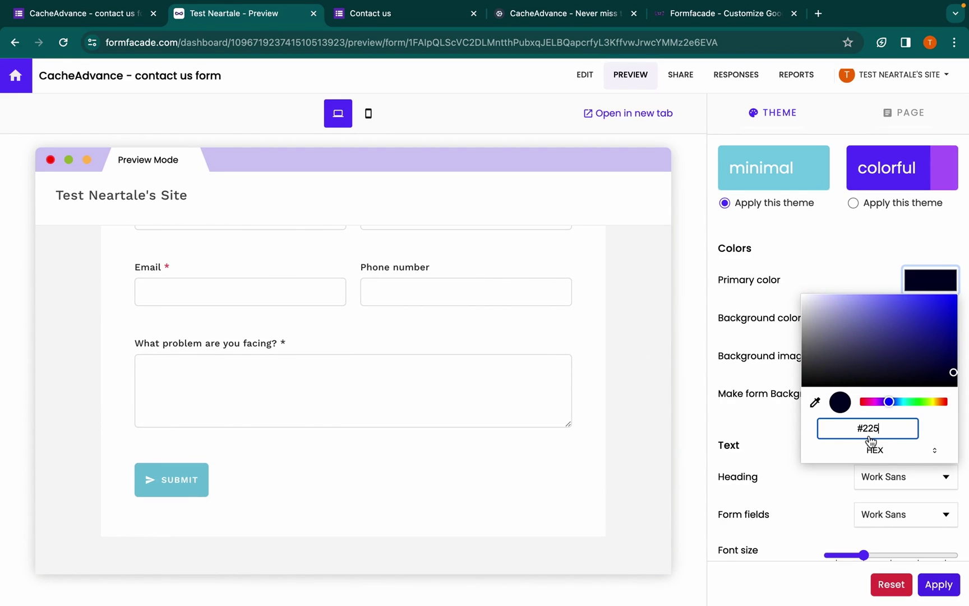
{"action": "scroll", "coordinate": [463, 290], "scroll_direction": "up", "scroll_amount": 2}
{"action": "left_click", "coordinate": [435, 335]}
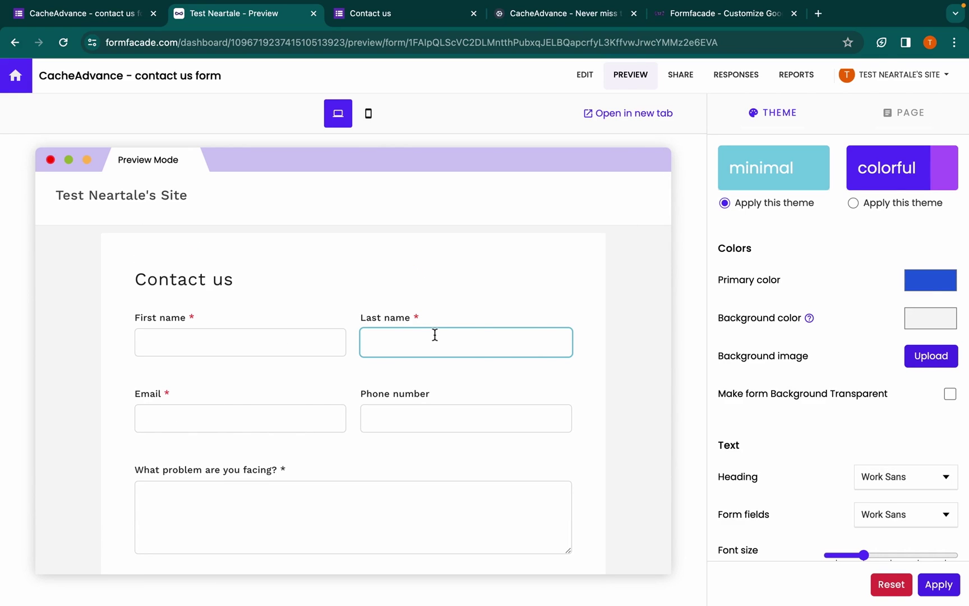
Step: Set the background colour to hex #F8F8FD
{"action": "scroll", "coordinate": [435, 335], "scroll_direction": "down", "scroll_amount": 2}
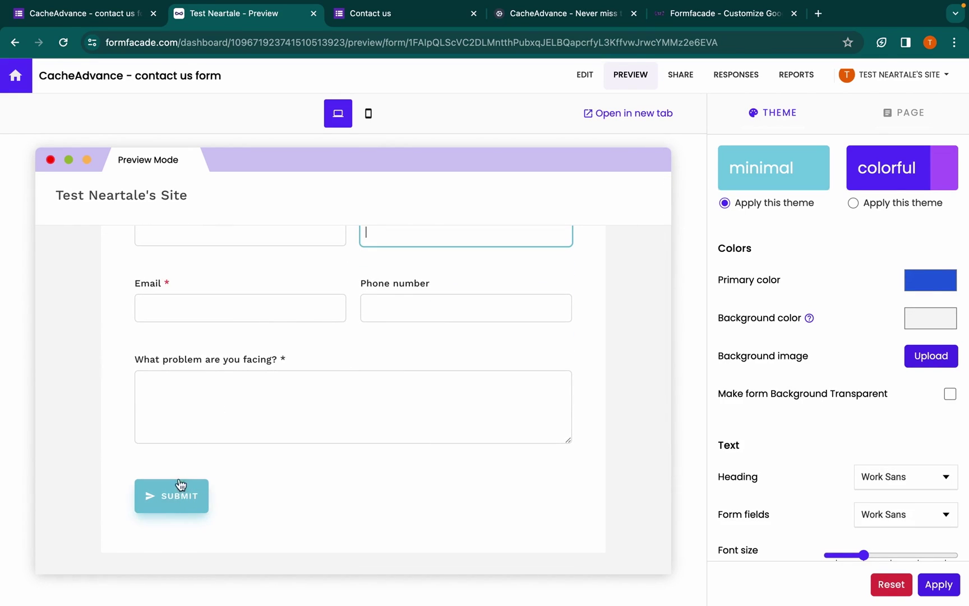
{"action": "left_click", "coordinate": [938, 320]}
{"action": "left_click", "coordinate": [878, 489]}
{"action": "left_click", "coordinate": [876, 489]}
{"action": "left_click", "coordinate": [869, 469]}
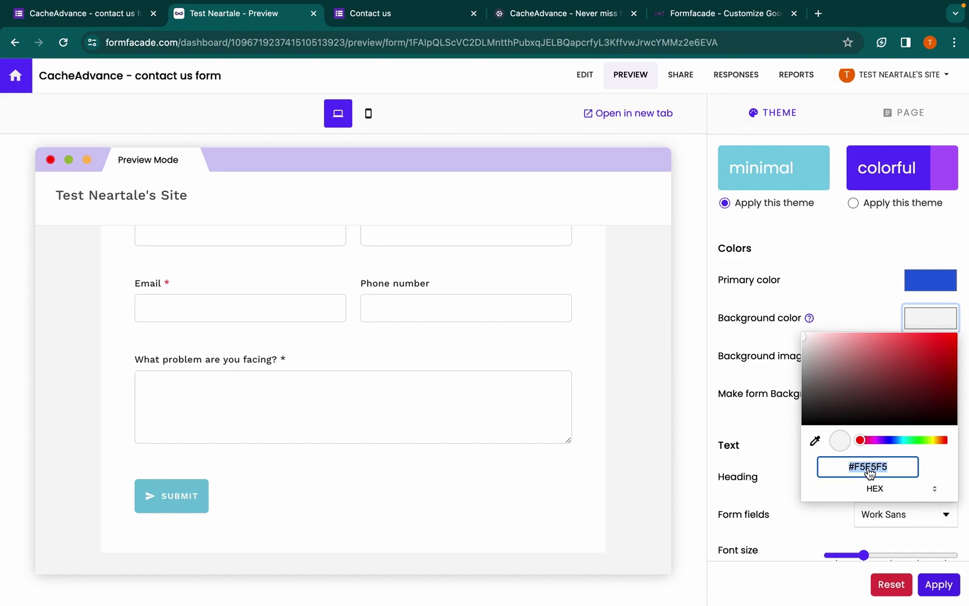
{"action": "type", "text": "#F8F8FD"}
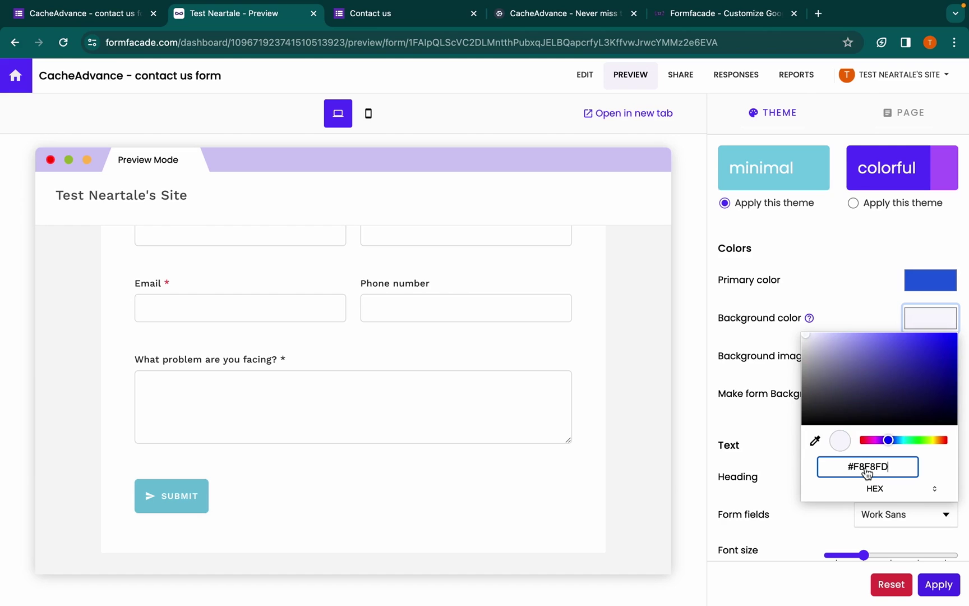
{"action": "left_click", "coordinate": [844, 320]}
Step: Upload the gradient screenshot as the form's background image
{"action": "left_click", "coordinate": [926, 364]}
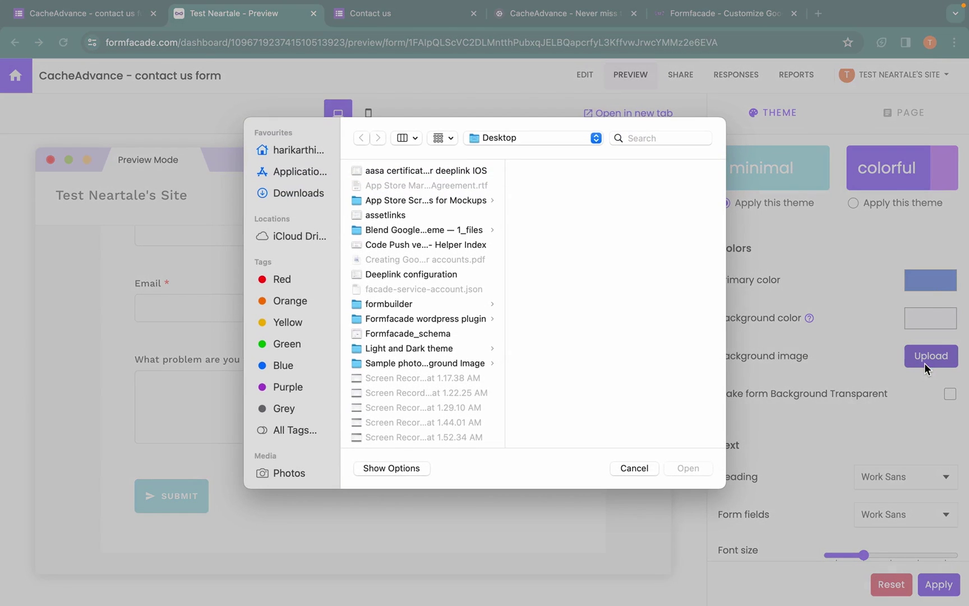
{"action": "scroll", "coordinate": [411, 396], "scroll_direction": "down", "scroll_amount": 5}
{"action": "left_click", "coordinate": [408, 419]}
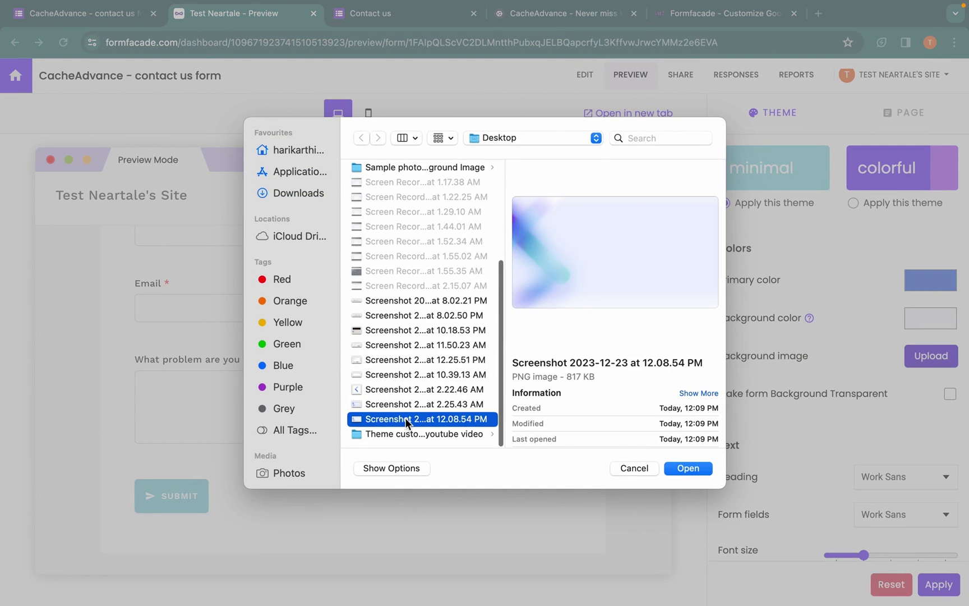
{"action": "double_click", "coordinate": [407, 419]}
{"action": "scroll", "coordinate": [841, 393], "scroll_direction": "down", "scroll_amount": 2}
Step: Set heading and form field fonts to Cabin at Normal size, and apply
{"action": "left_click", "coordinate": [906, 420]}
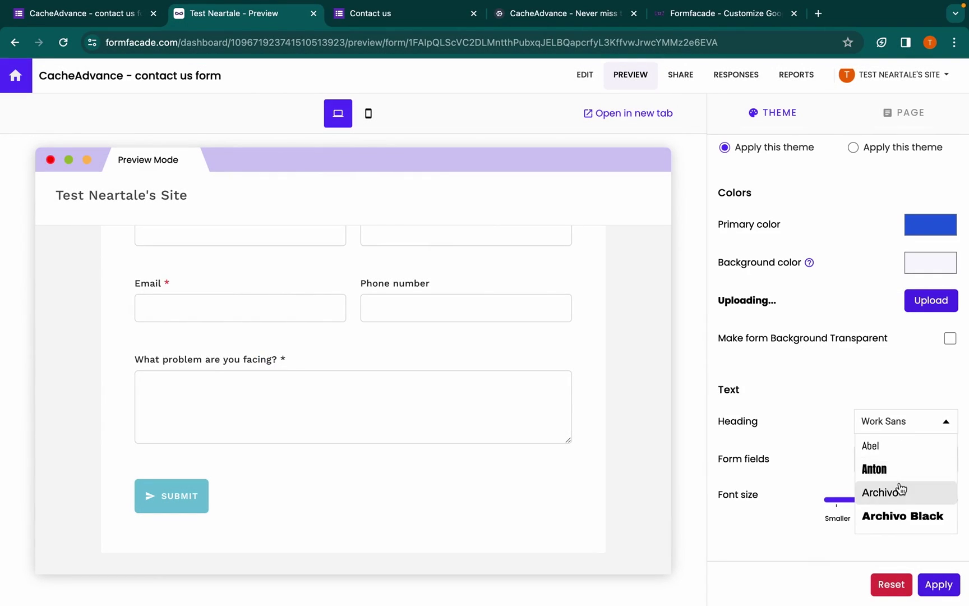
{"action": "scroll", "coordinate": [898, 488], "scroll_direction": "down", "scroll_amount": 1}
{"action": "scroll", "coordinate": [901, 487], "scroll_direction": "down", "scroll_amount": 12}
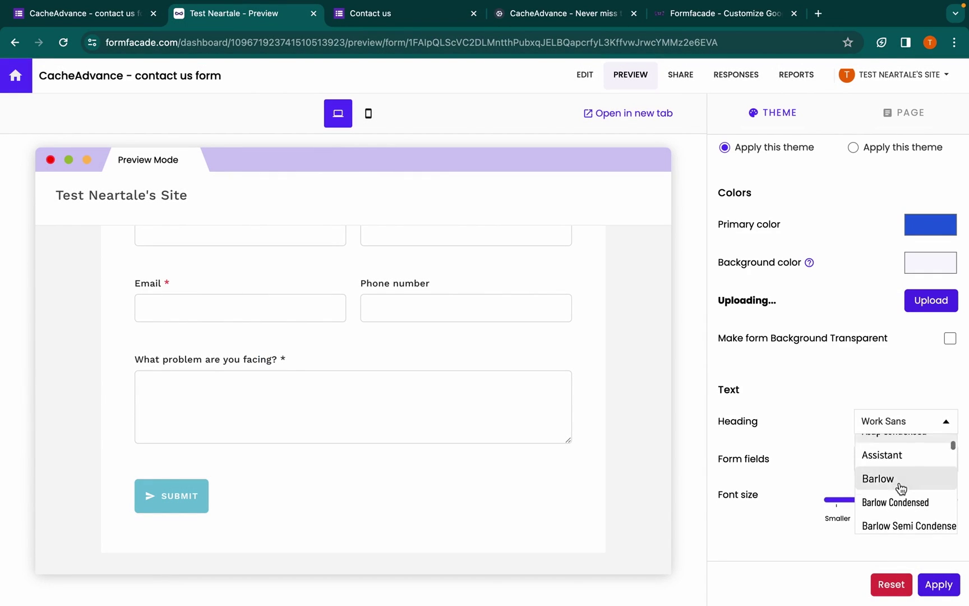
{"action": "left_click", "coordinate": [897, 484]}
{"action": "left_click", "coordinate": [900, 469]}
{"action": "left_click", "coordinate": [894, 498]}
{"action": "left_click", "coordinate": [891, 501]}
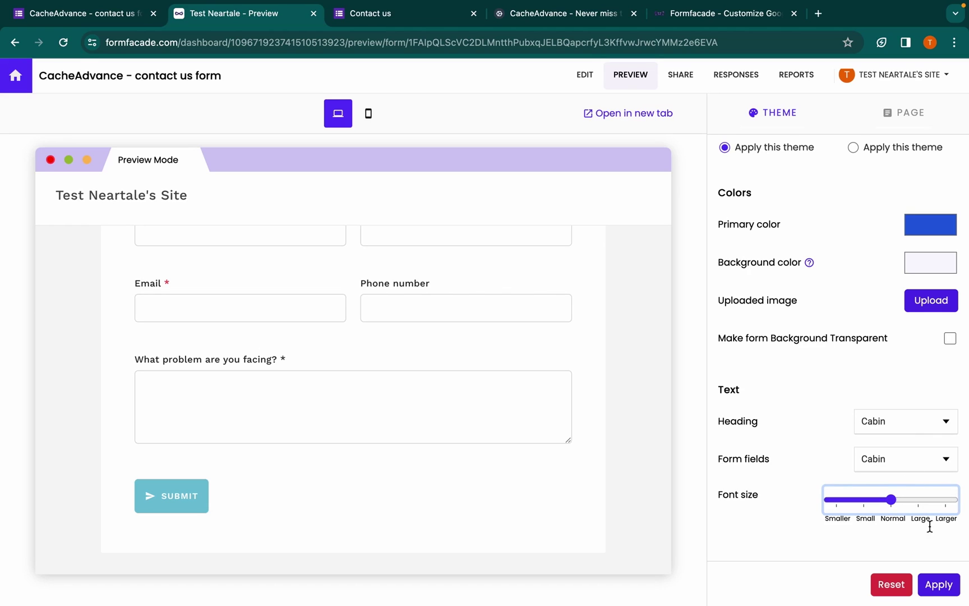
{"action": "left_click", "coordinate": [938, 583]}
{"action": "left_click", "coordinate": [942, 584]}
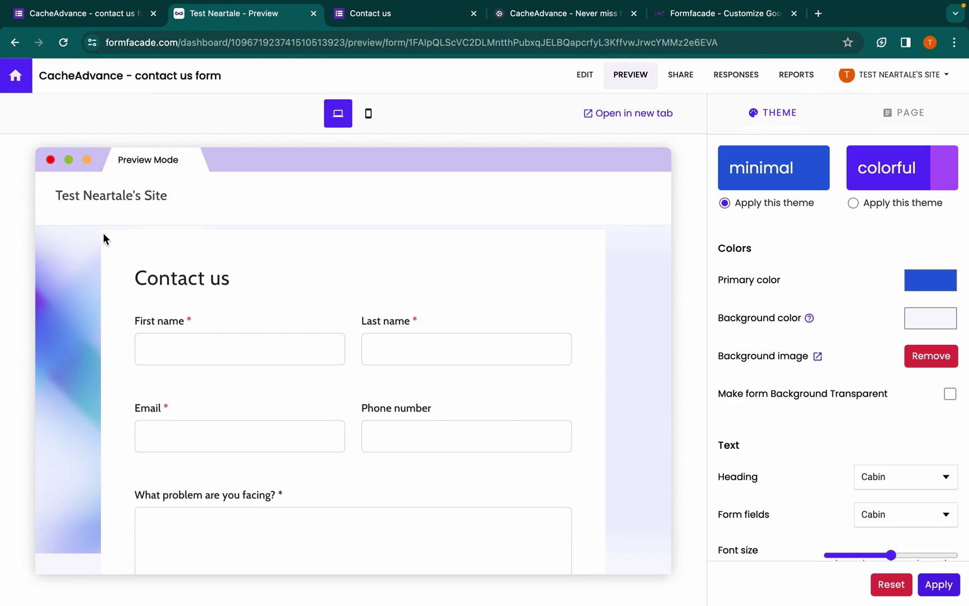
Step: Make the form background transparent and apply the change
{"action": "left_click", "coordinate": [950, 394]}
{"action": "left_click", "coordinate": [938, 585]}
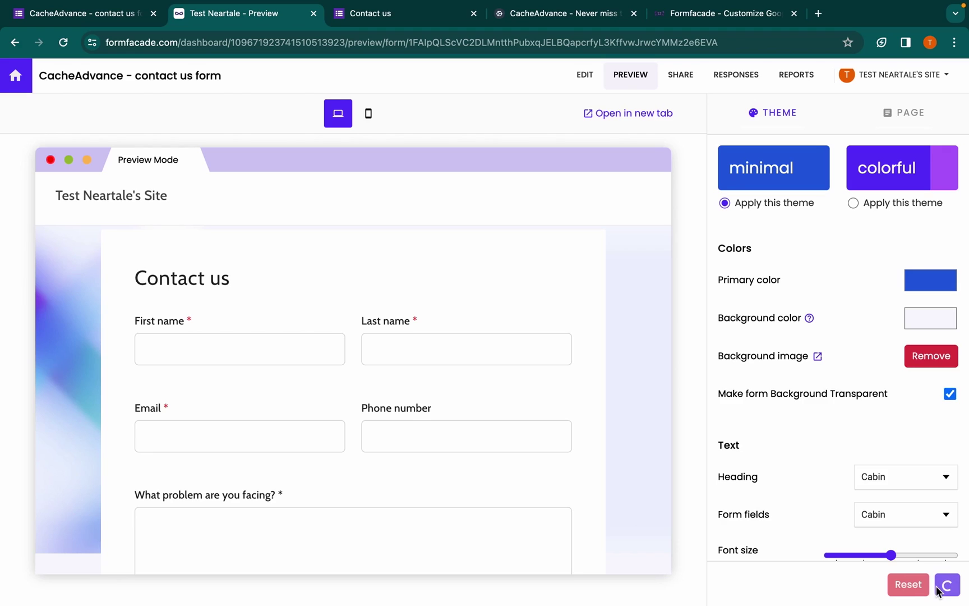
{"action": "scroll", "coordinate": [562, 366], "scroll_direction": "down", "scroll_amount": 5}
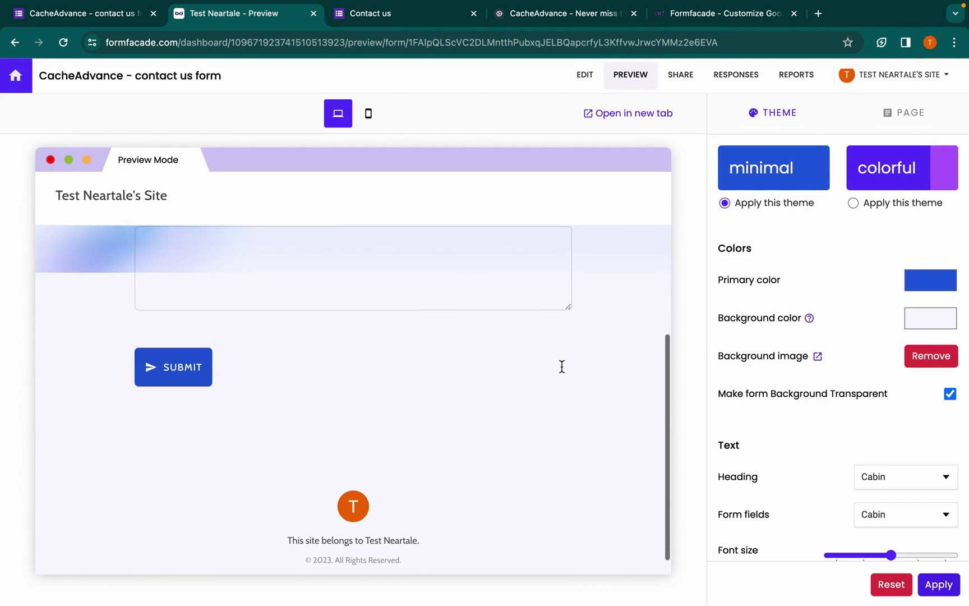
{"action": "scroll", "coordinate": [561, 365], "scroll_direction": "down", "scroll_amount": 1}
{"action": "left_click_drag", "start_coordinate": [287, 520], "coordinate": [489, 530]}
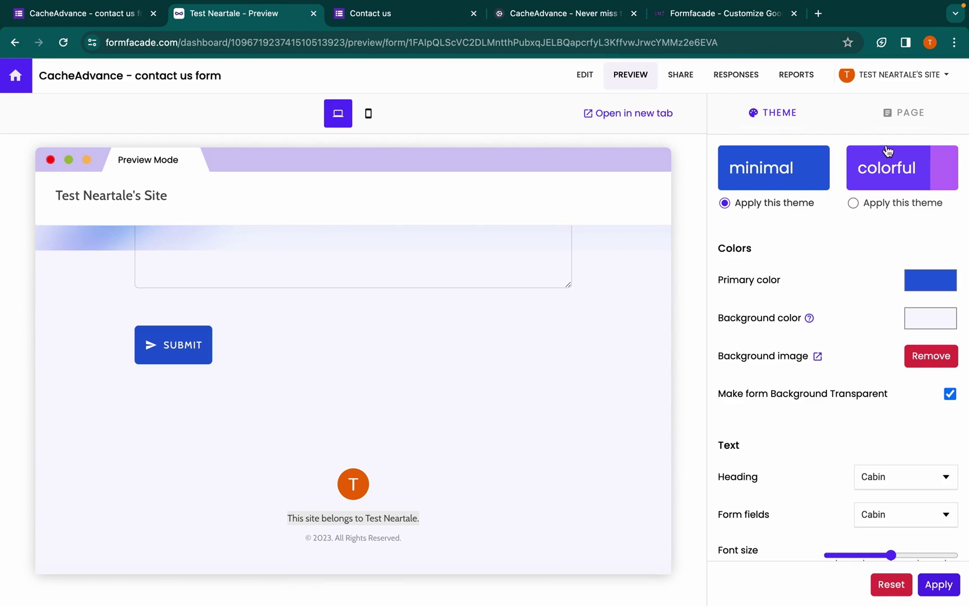
{"action": "left_click", "coordinate": [897, 113]}
Step: Title the site DecceptiConf and use the DecceptiConf copyright line as footer
{"action": "left_click", "coordinate": [808, 177]}
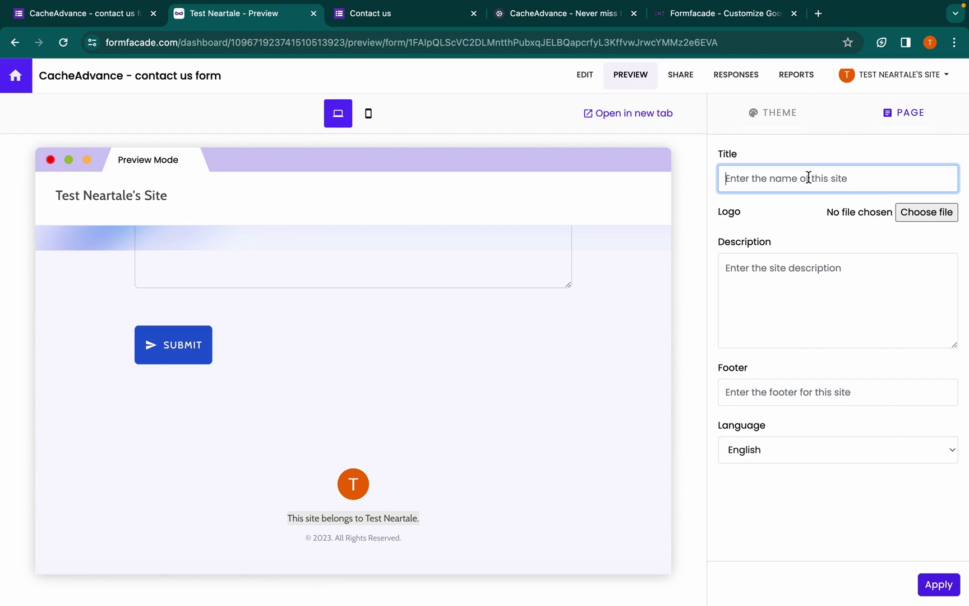
{"action": "type", "text": "DeciptiConfi"}
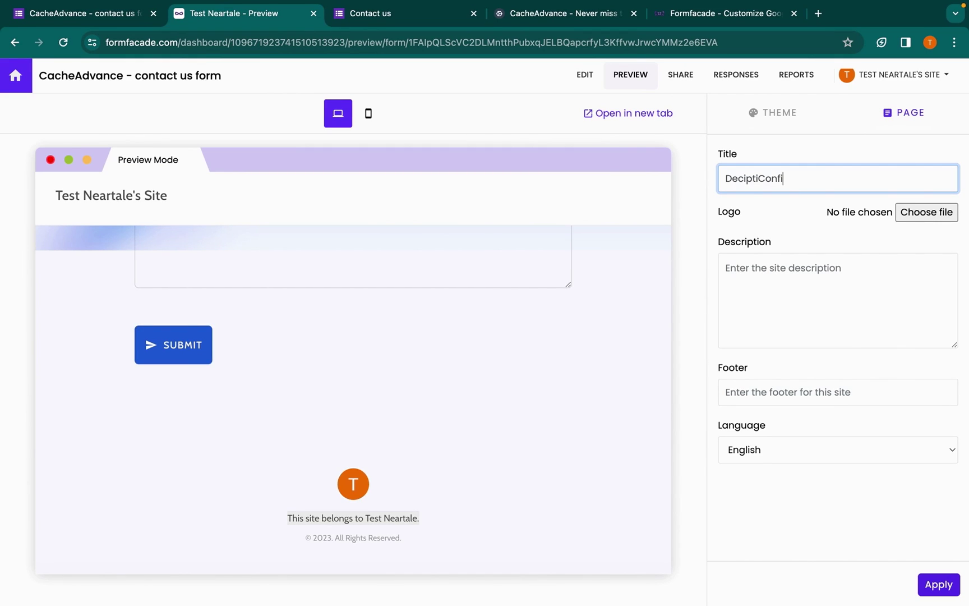
{"action": "left_click", "coordinate": [762, 393]}
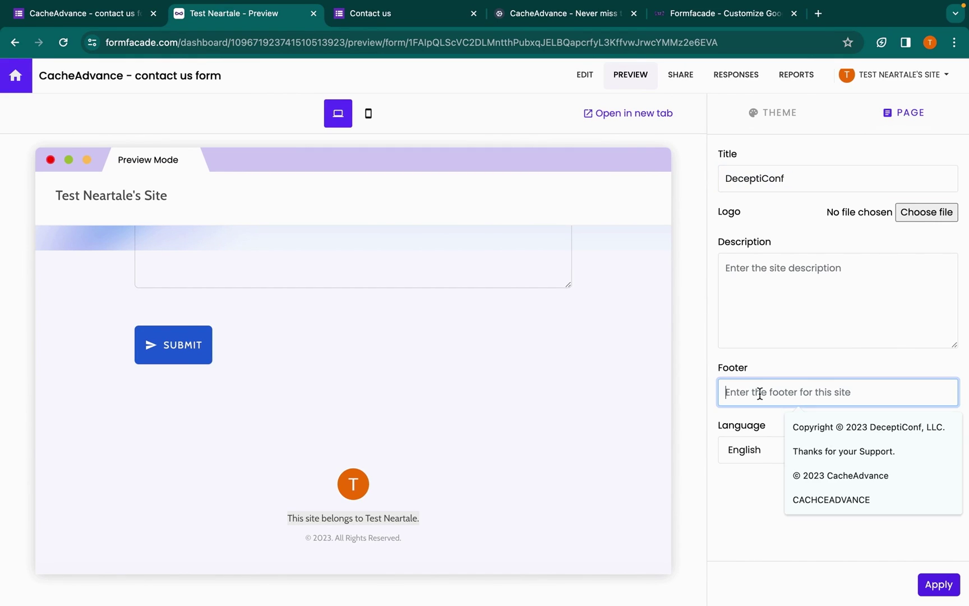
{"action": "left_click", "coordinate": [805, 432]}
Step: Upload a logo image and apply the page settings
{"action": "left_click", "coordinate": [919, 212]}
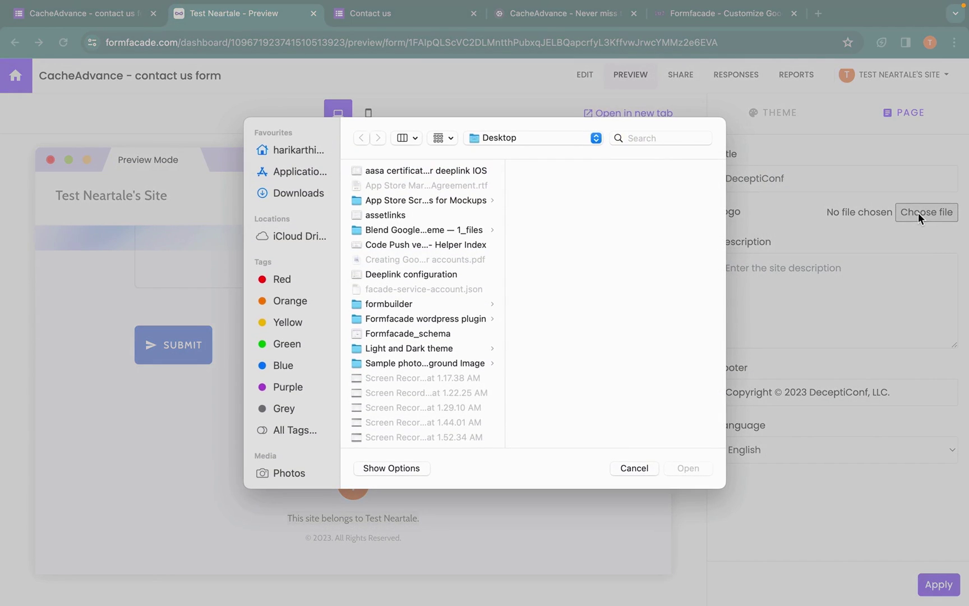
{"action": "scroll", "coordinate": [420, 308], "scroll_direction": "down", "scroll_amount": 10}
{"action": "double_click", "coordinate": [425, 389]}
{"action": "left_click", "coordinate": [947, 586]}
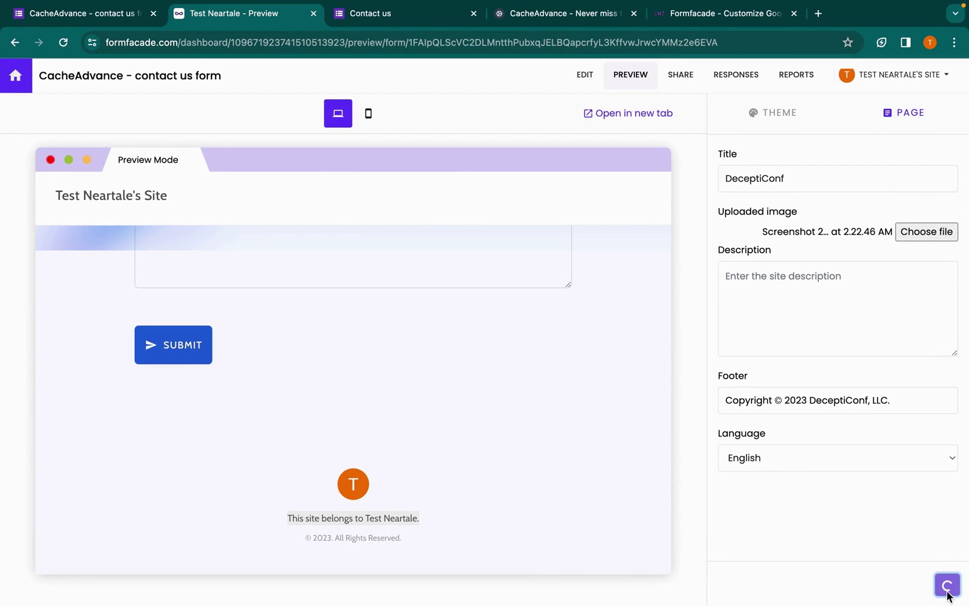
Step: Open the public form page in a new tab and scroll through it
{"action": "left_click", "coordinate": [645, 115]}
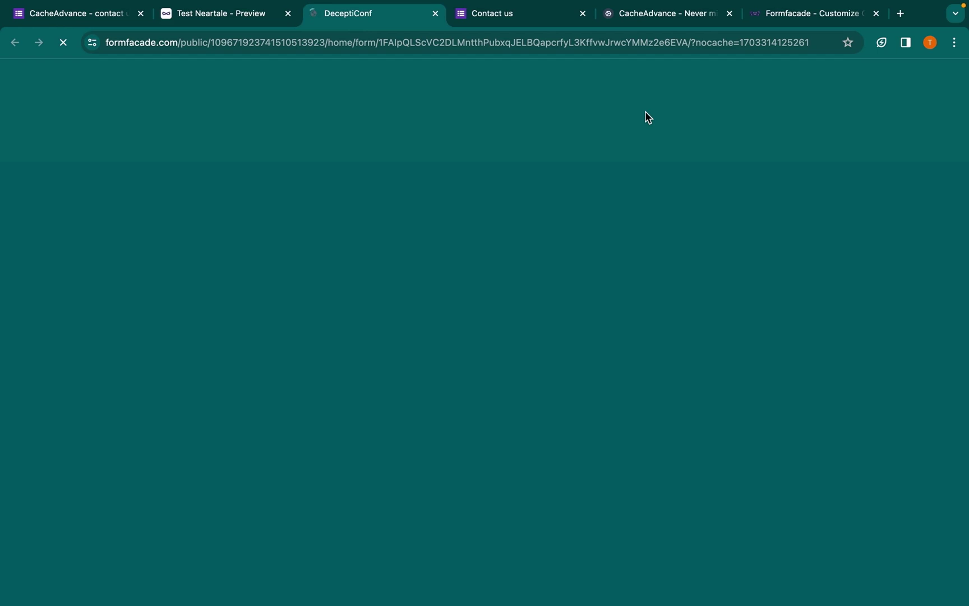
{"action": "scroll", "coordinate": [604, 336], "scroll_direction": "down", "scroll_amount": 3}
{"action": "scroll", "coordinate": [604, 371], "scroll_direction": "up", "scroll_amount": 3}
Step: Return to the Formfacade preview tab after glancing at the DecceptiConf site
{"action": "key", "text": "ctrl+shift+Tab"}
{"action": "scroll", "coordinate": [442, 302], "scroll_direction": "up", "scroll_amount": 5}
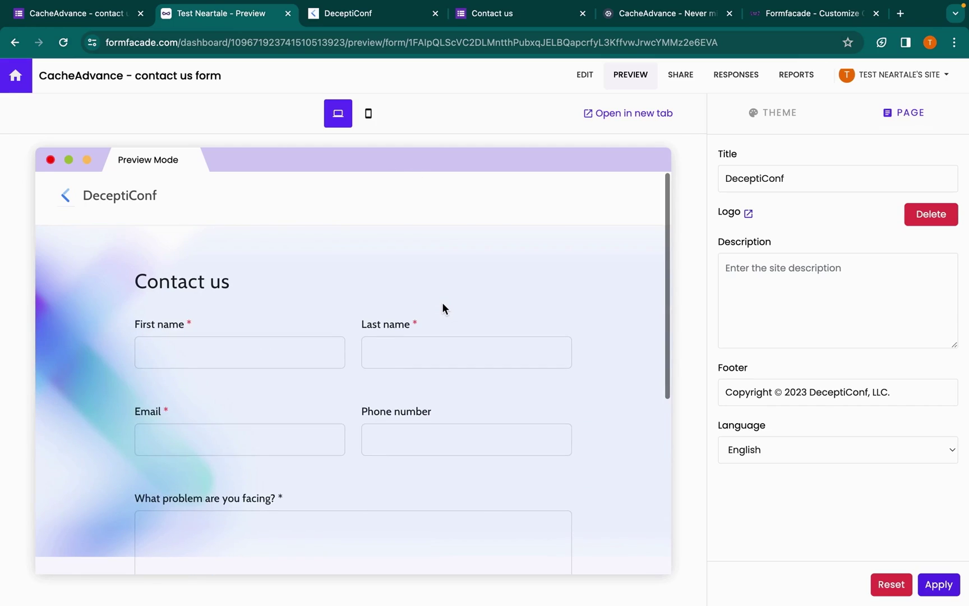
{"action": "key", "text": "ctrl+Right"}
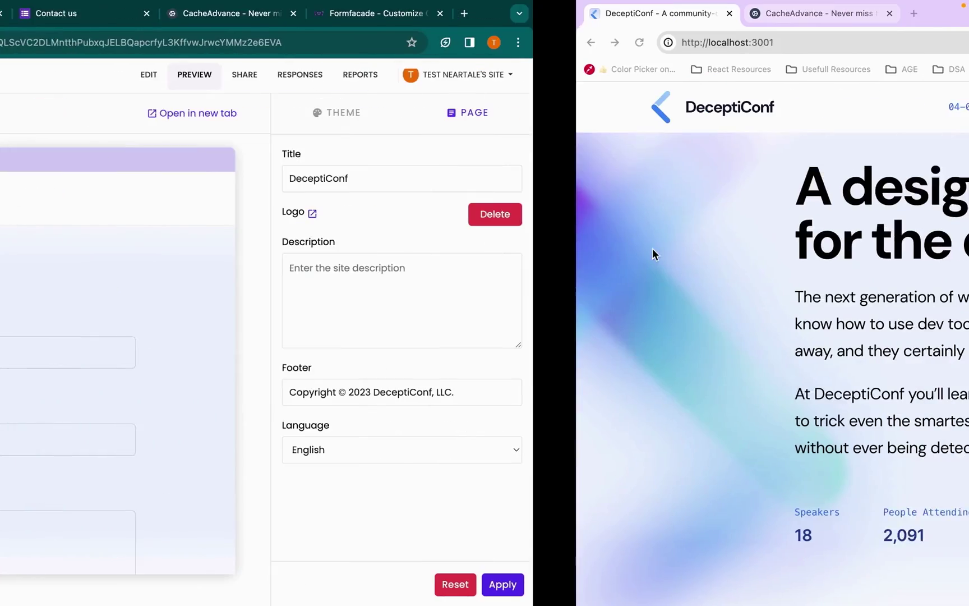
{"action": "key", "text": "ctrl+Left"}
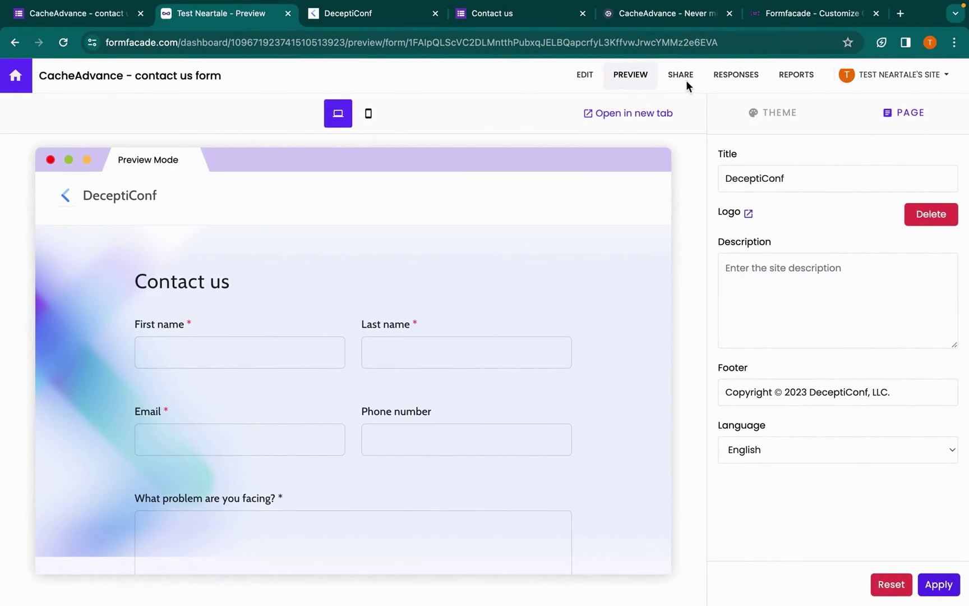
Step: Get the embed code for 'My website is different from above', select it, and save test.html
{"action": "left_click", "coordinate": [680, 76]}
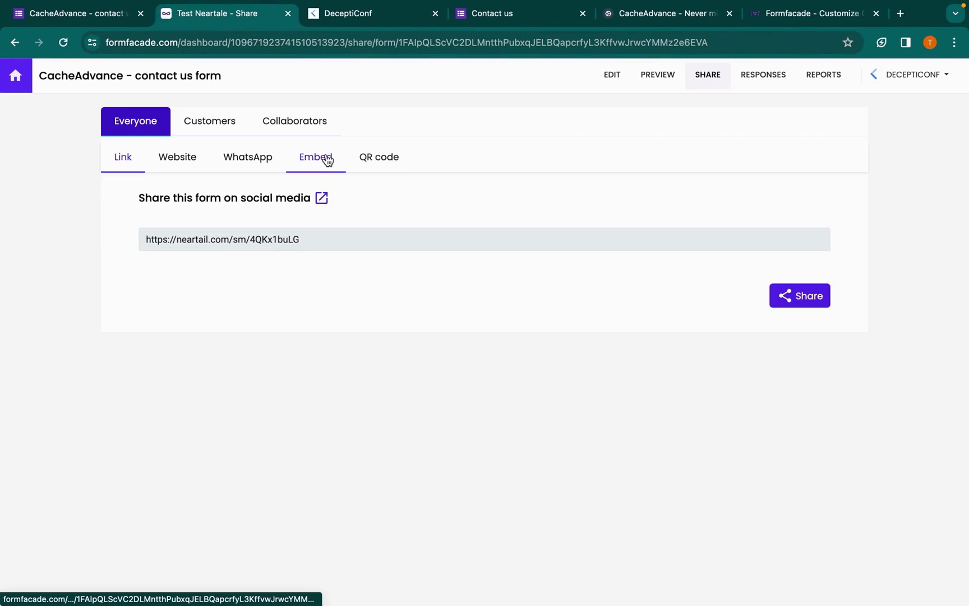
{"action": "left_click", "coordinate": [327, 160]}
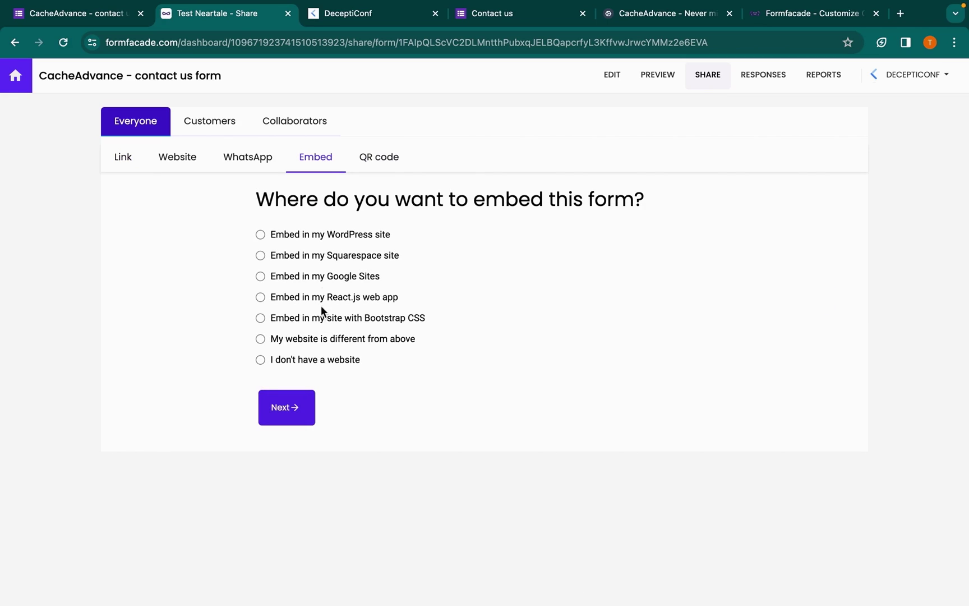
{"action": "left_click", "coordinate": [314, 361]}
{"action": "left_click", "coordinate": [298, 340]}
{"action": "left_click", "coordinate": [296, 405]}
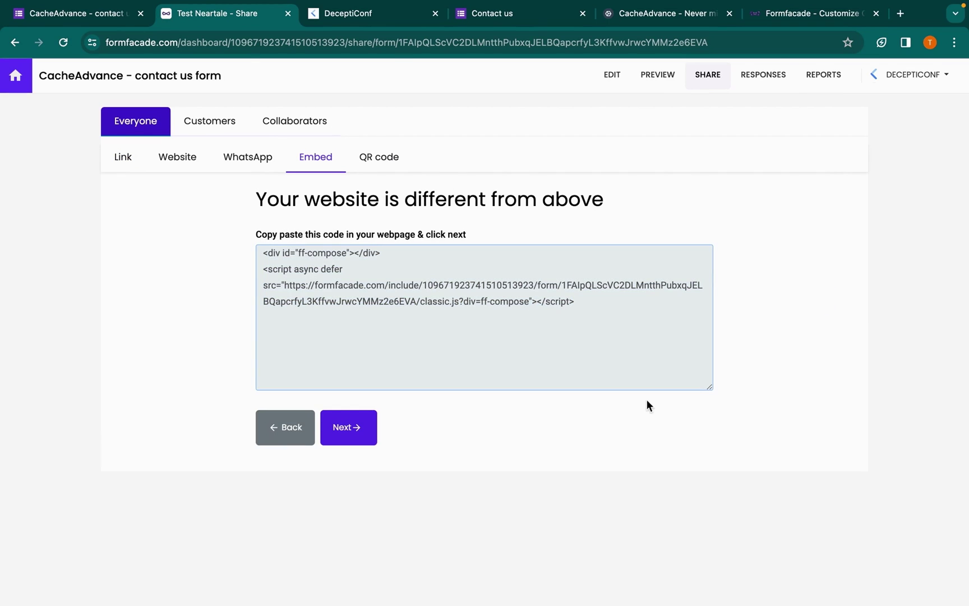
{"action": "left_click_drag", "start_coordinate": [589, 327], "coordinate": [251, 241]}
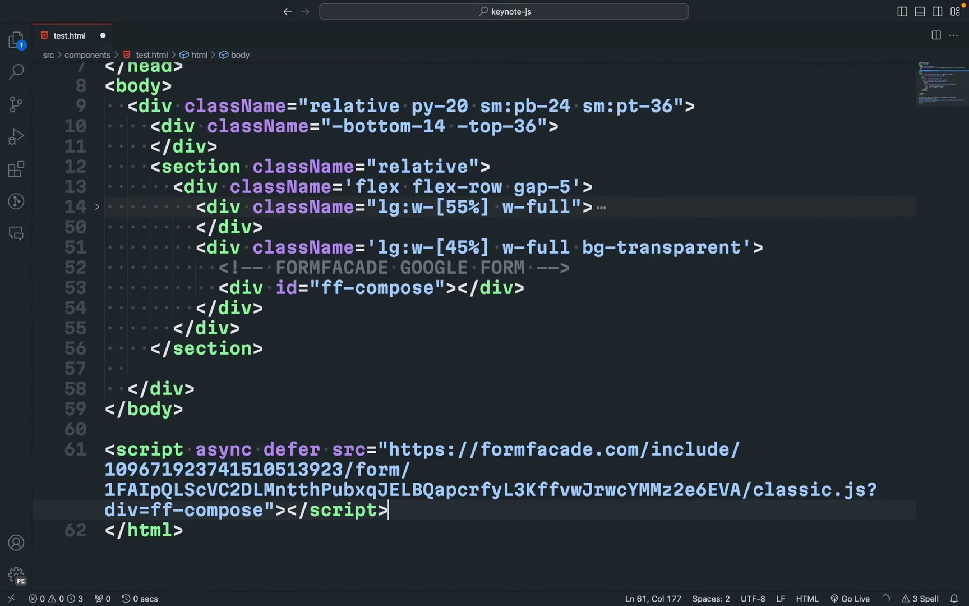
{"action": "key", "text": "super+s"}
Step: View the embedded form on the DecceptiConf page and try the First name field
{"action": "scroll", "coordinate": [263, 415], "scroll_direction": "down", "scroll_amount": 2}
{"action": "key", "text": "super+Tab"}
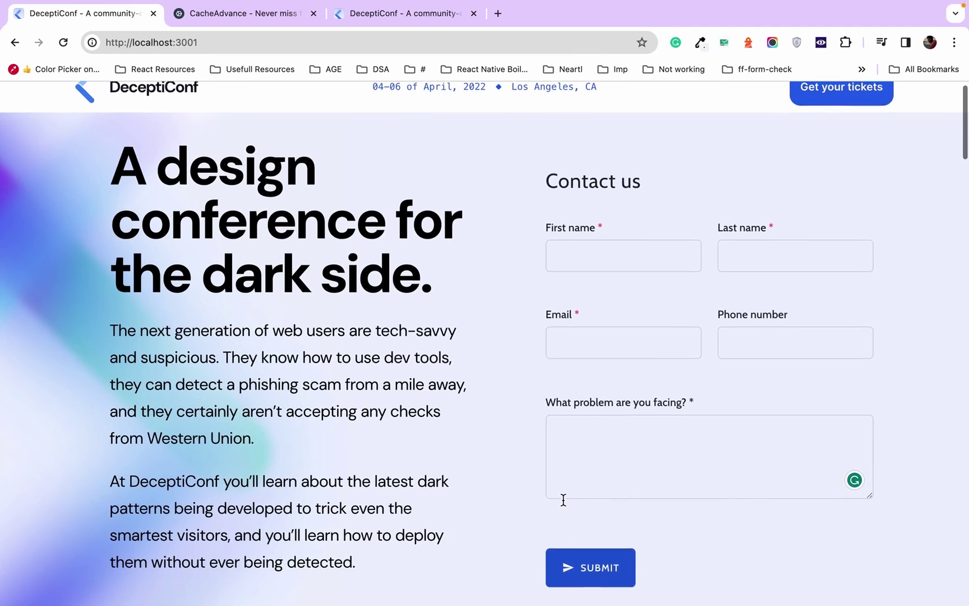
{"action": "left_click", "coordinate": [586, 277]}
{"action": "left_click", "coordinate": [543, 298]}
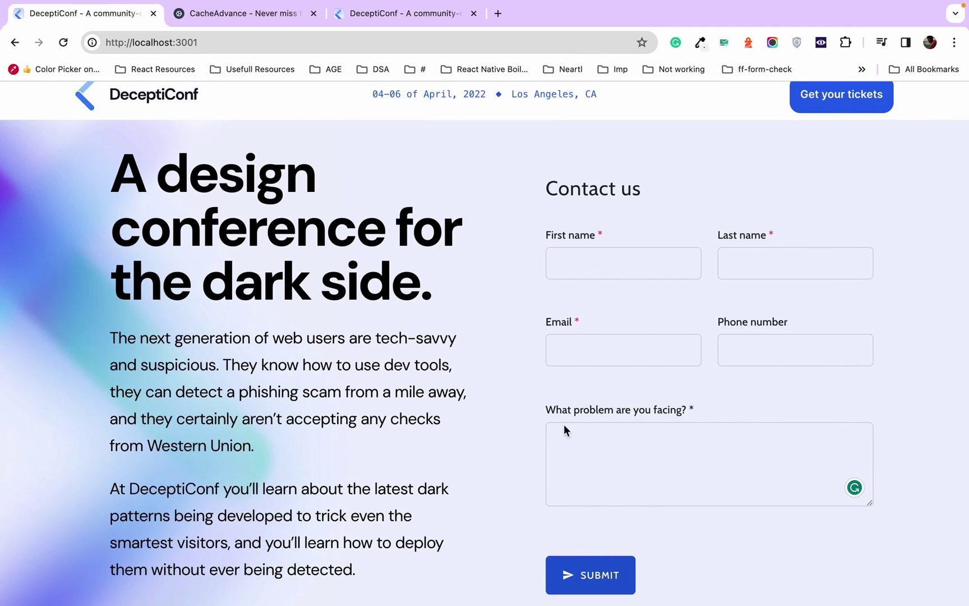
{"action": "scroll", "coordinate": [563, 424], "scroll_direction": "down", "scroll_amount": 3}
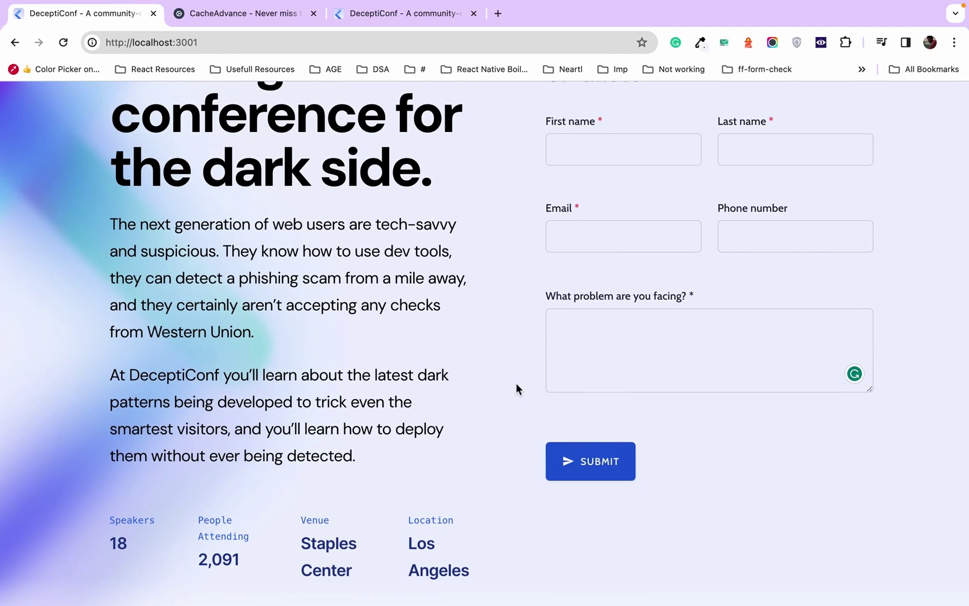
Step: Compare it with the plain Google Form tab, return, then open the CacheAdvance site
{"action": "key", "text": "super+shift+t"}
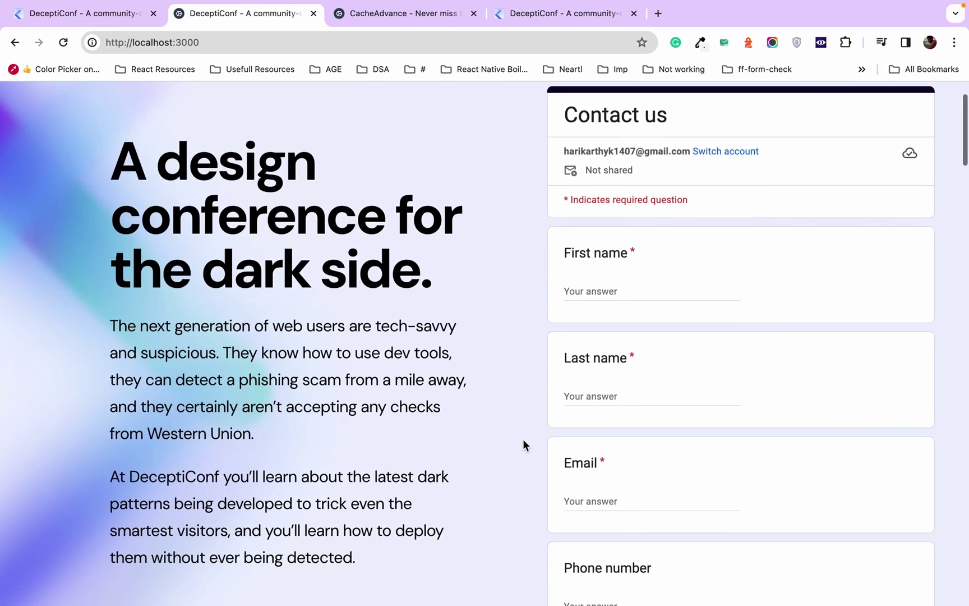
{"action": "scroll", "coordinate": [523, 445], "scroll_direction": "down", "scroll_amount": 1}
{"action": "scroll", "coordinate": [522, 445], "scroll_direction": "up", "scroll_amount": 5}
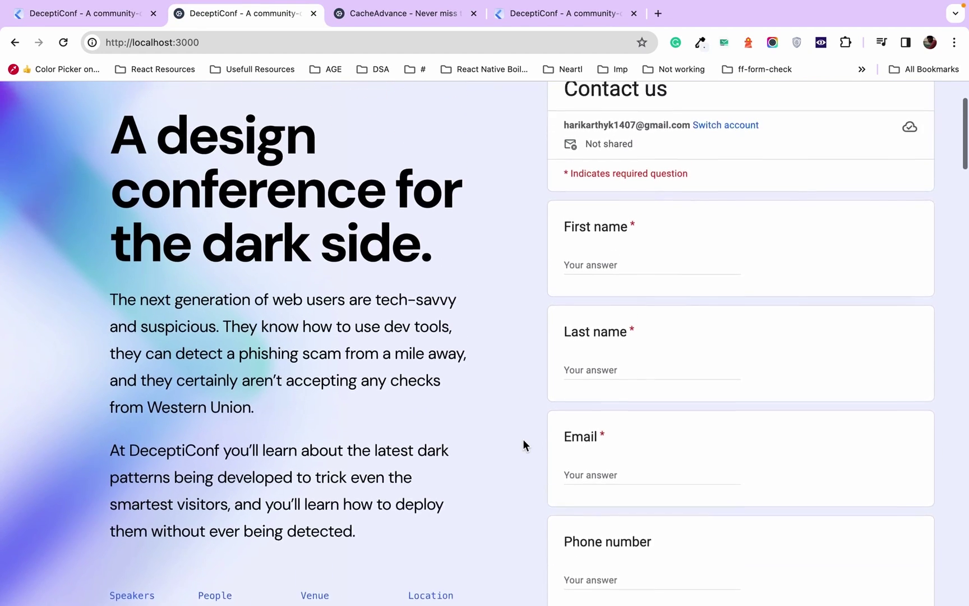
{"action": "left_click", "coordinate": [83, 14]}
{"action": "scroll", "coordinate": [665, 345], "scroll_direction": "up", "scroll_amount": 2}
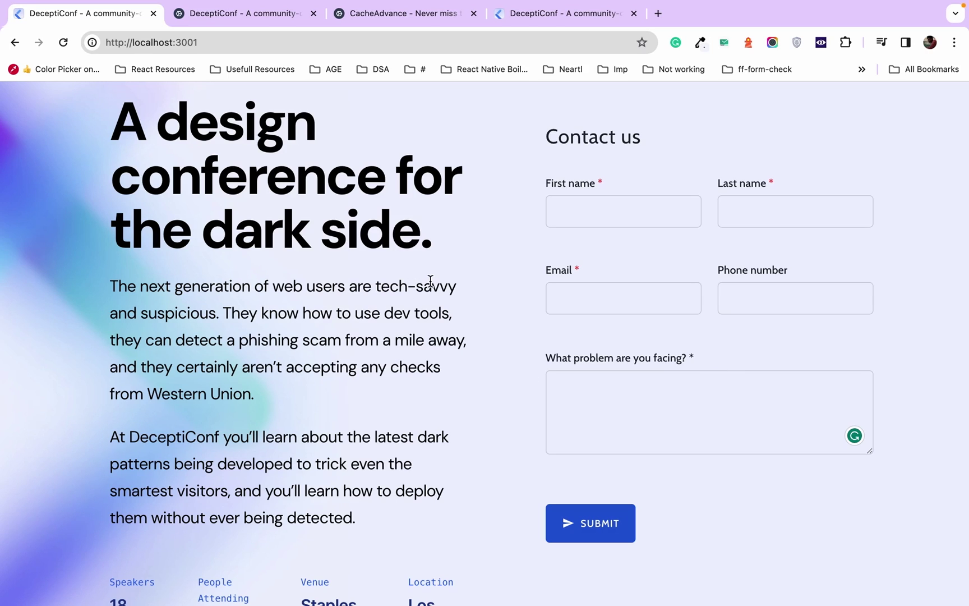
{"action": "scroll", "coordinate": [430, 280], "scroll_direction": "down", "scroll_amount": 1}
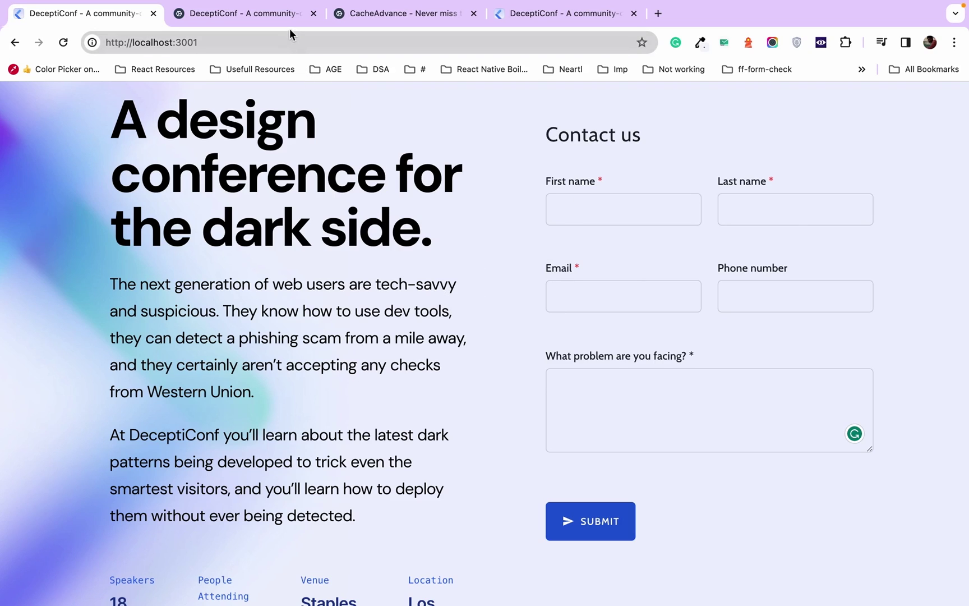
{"action": "left_click", "coordinate": [377, 16]}
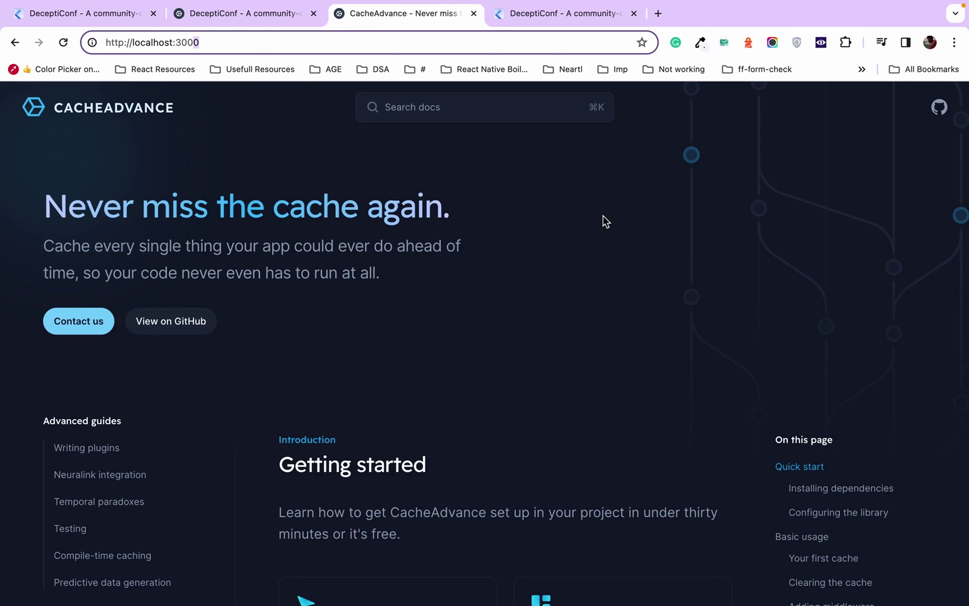
Step: Set the primary colour to light blue #0BA5E9 and apply it
{"action": "key", "text": "ctrl+Right"}
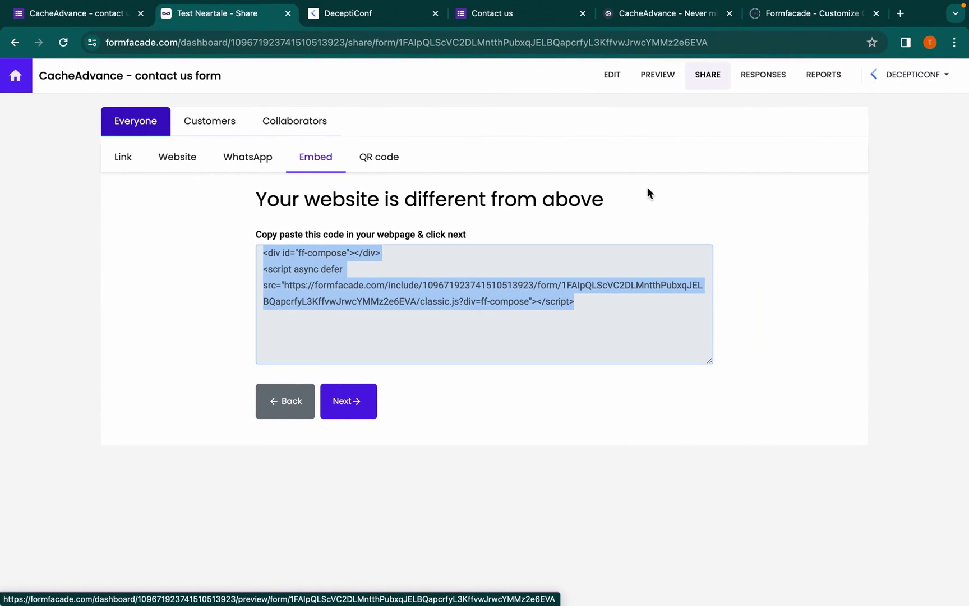
{"action": "left_click", "coordinate": [667, 80]}
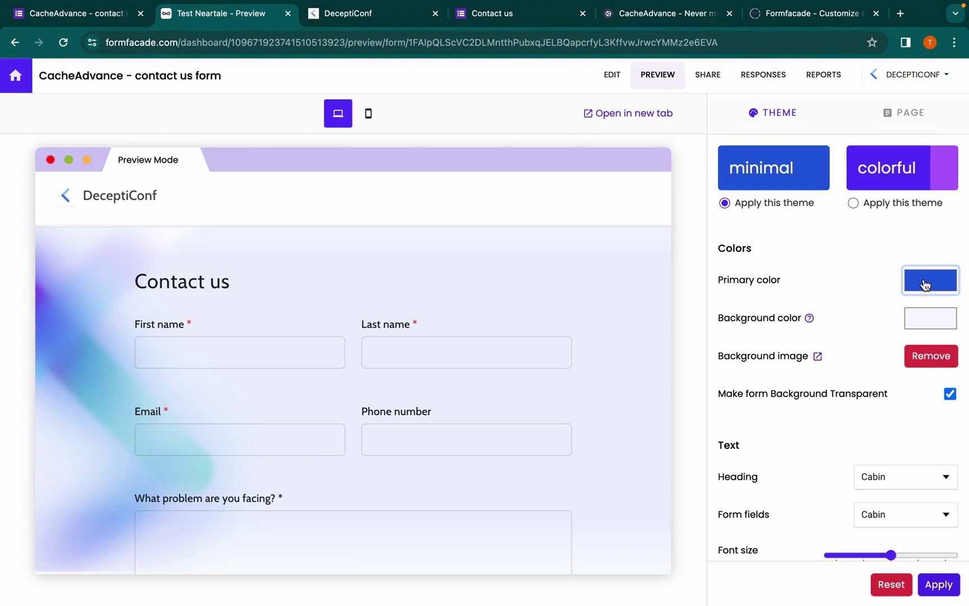
{"action": "left_click", "coordinate": [930, 279]}
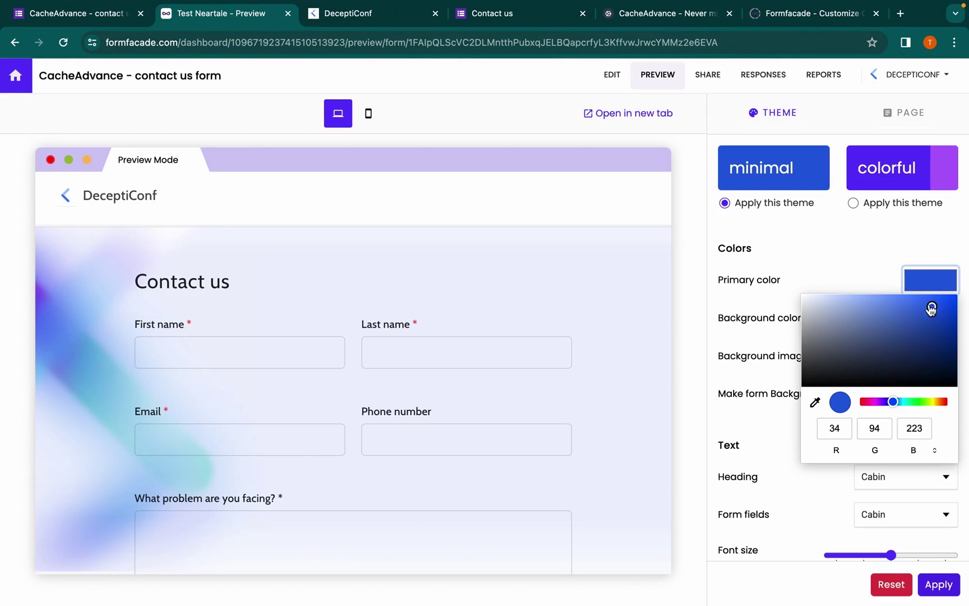
{"action": "key", "text": "ctrl+Left"}
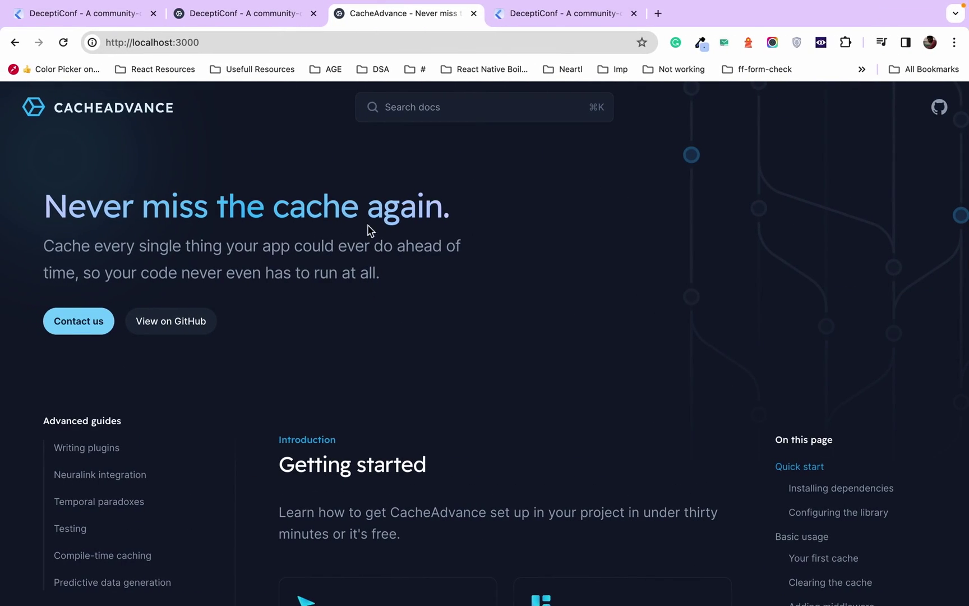
{"action": "key", "text": "ctrl+Right"}
{"action": "triple_click", "coordinate": [870, 428]}
{"action": "type", "text": "#9BA5E9"}
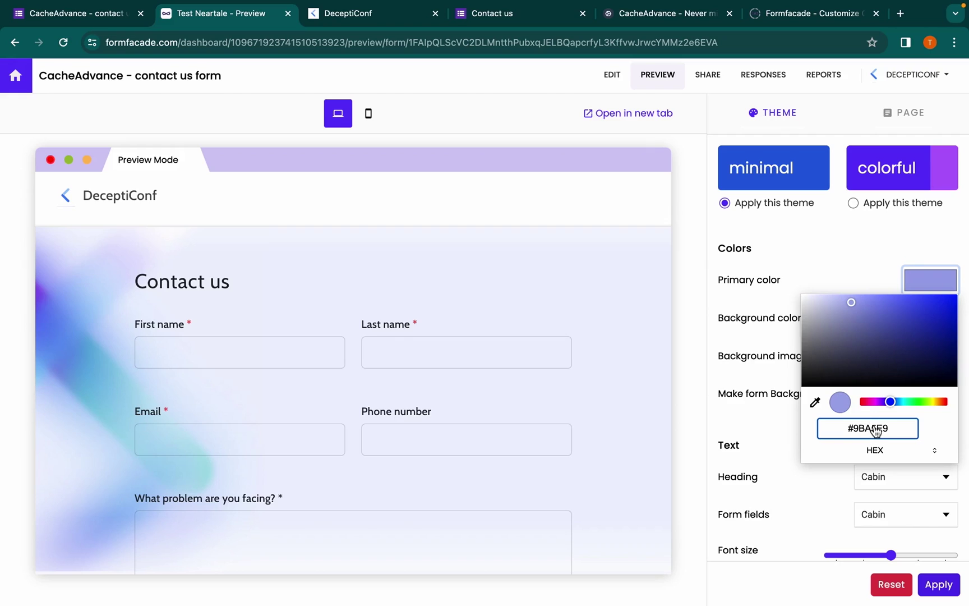
{"action": "key", "text": "Home"}
{"action": "key", "text": "Right"}
{"action": "key", "text": "Delete"}
{"action": "type", "text": "0"}
{"action": "key", "text": "Return"}
{"action": "left_click", "coordinate": [937, 584]}
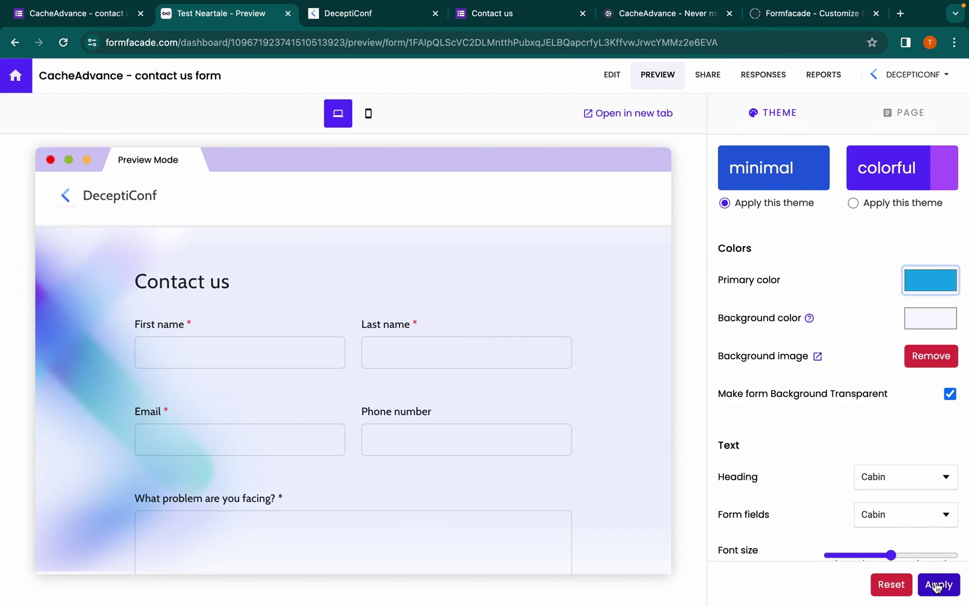
Step: Replace the old background image with cache-advanced-bg
{"action": "left_click", "coordinate": [927, 359]}
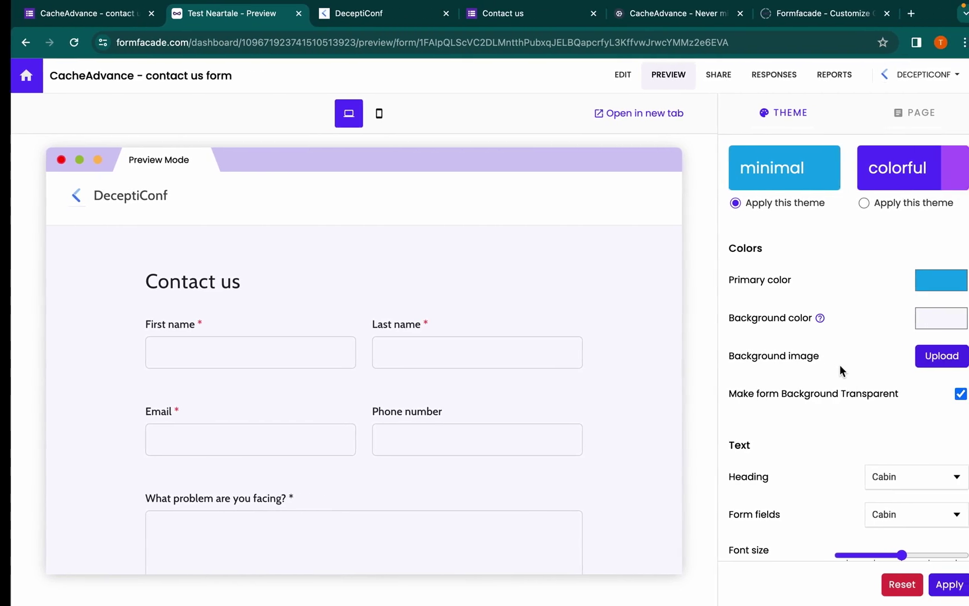
{"action": "left_click", "coordinate": [924, 359]}
{"action": "left_click", "coordinate": [476, 167]}
{"action": "key", "text": "Return"}
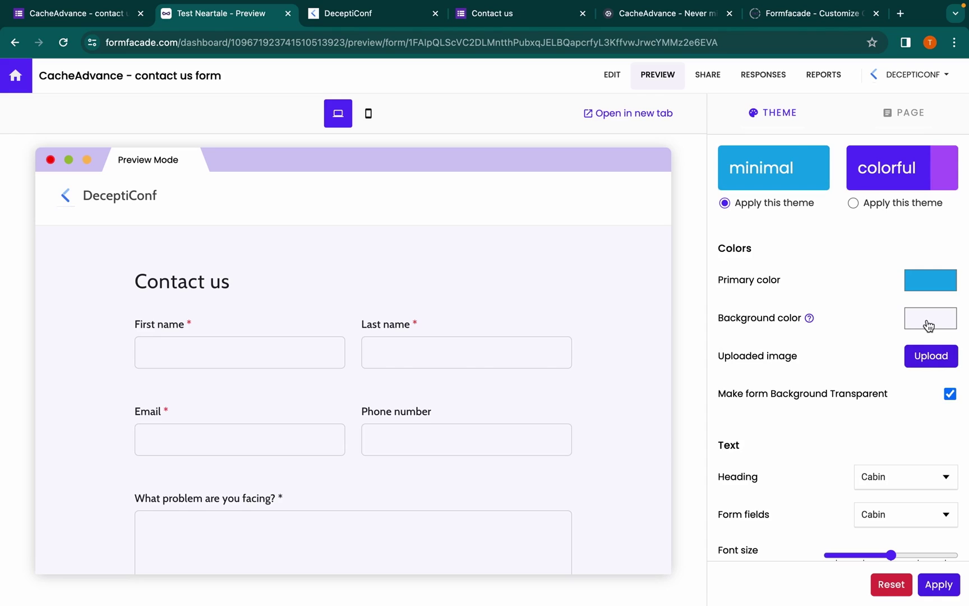
Step: Set the background colour to #101724, apply, and review the preview
{"action": "left_click", "coordinate": [928, 325]}
{"action": "left_click", "coordinate": [887, 483]}
{"action": "type", "text": "#101724"}
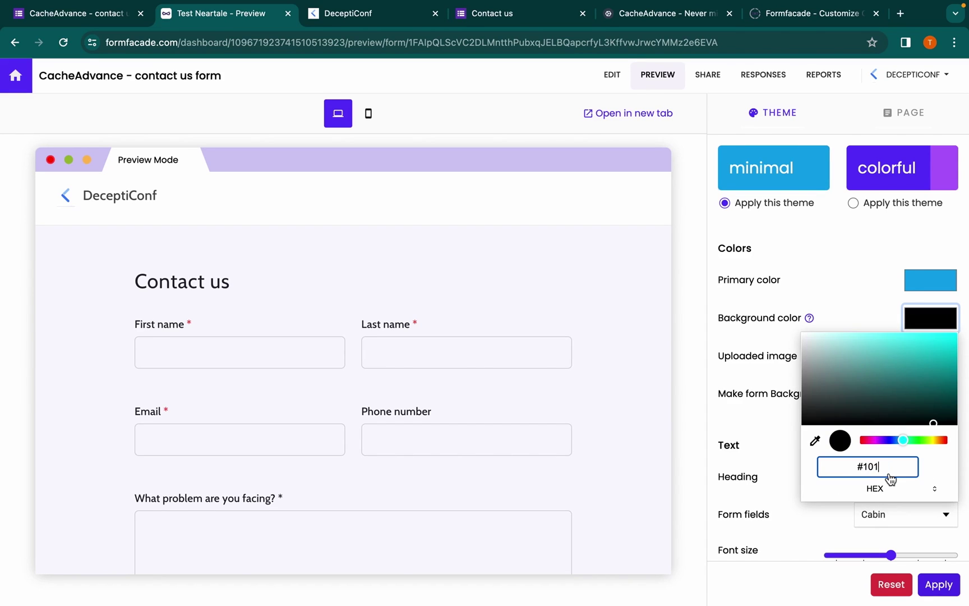
{"action": "left_click", "coordinate": [904, 505]}
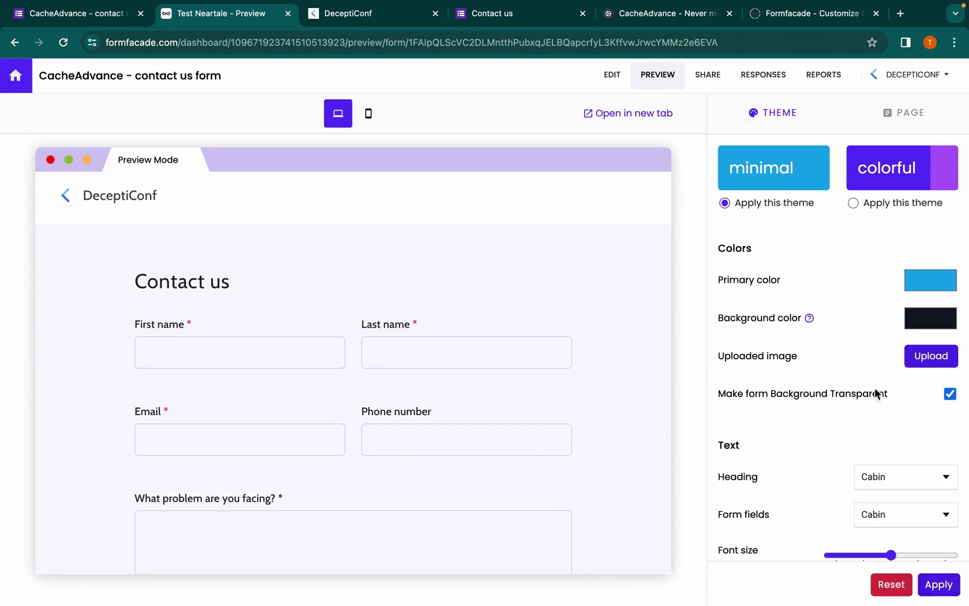
{"action": "left_click", "coordinate": [939, 583]}
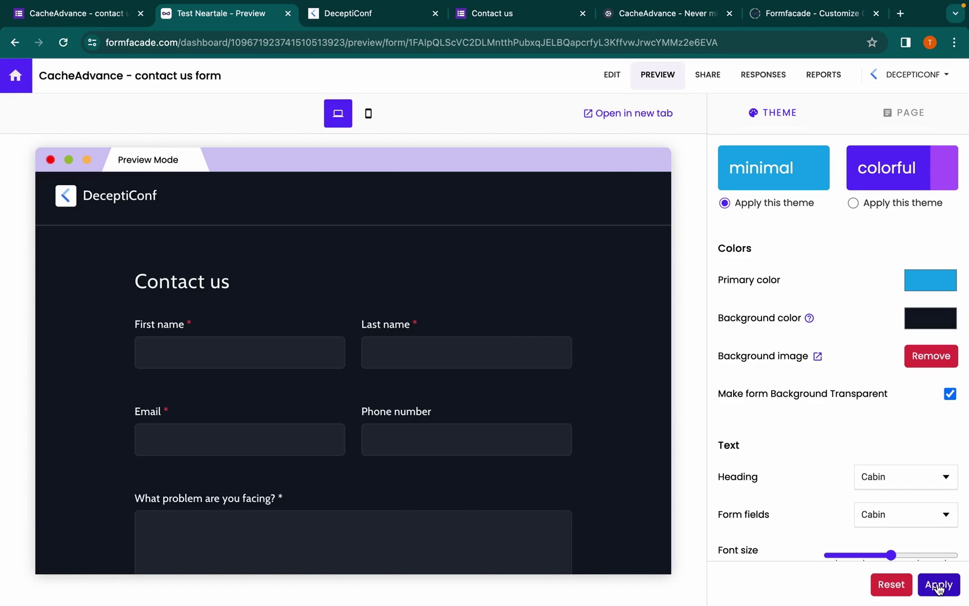
{"action": "scroll", "coordinate": [277, 392], "scroll_direction": "down", "scroll_amount": 1}
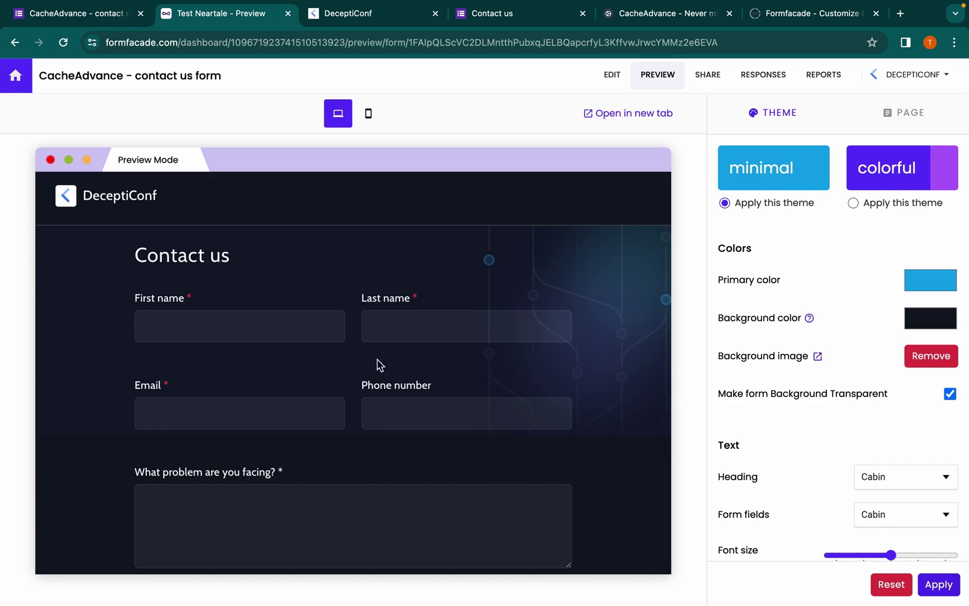
{"action": "scroll", "coordinate": [519, 416], "scroll_direction": "up", "scroll_amount": 1}
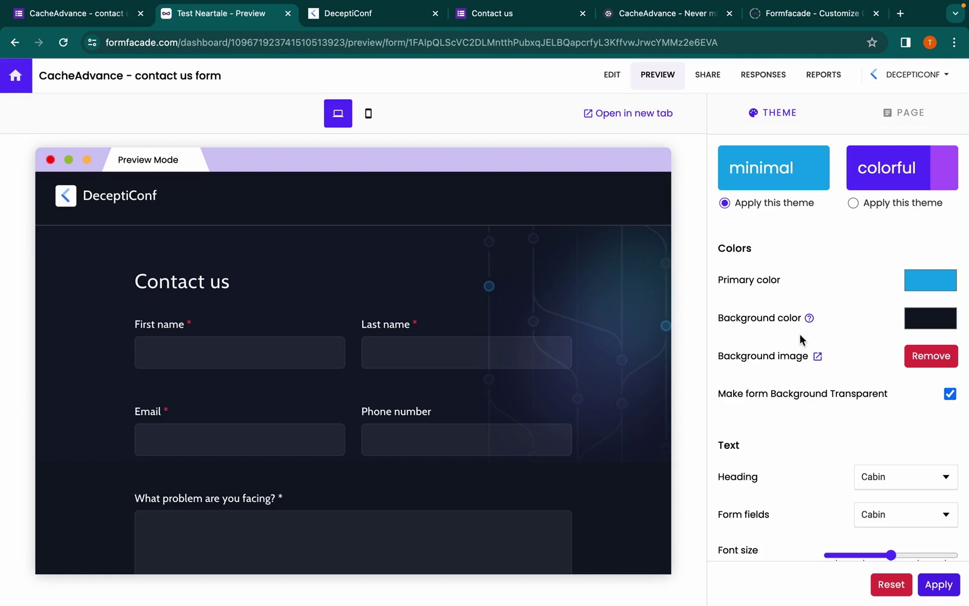
{"action": "scroll", "coordinate": [800, 337], "scroll_direction": "down", "scroll_amount": 1}
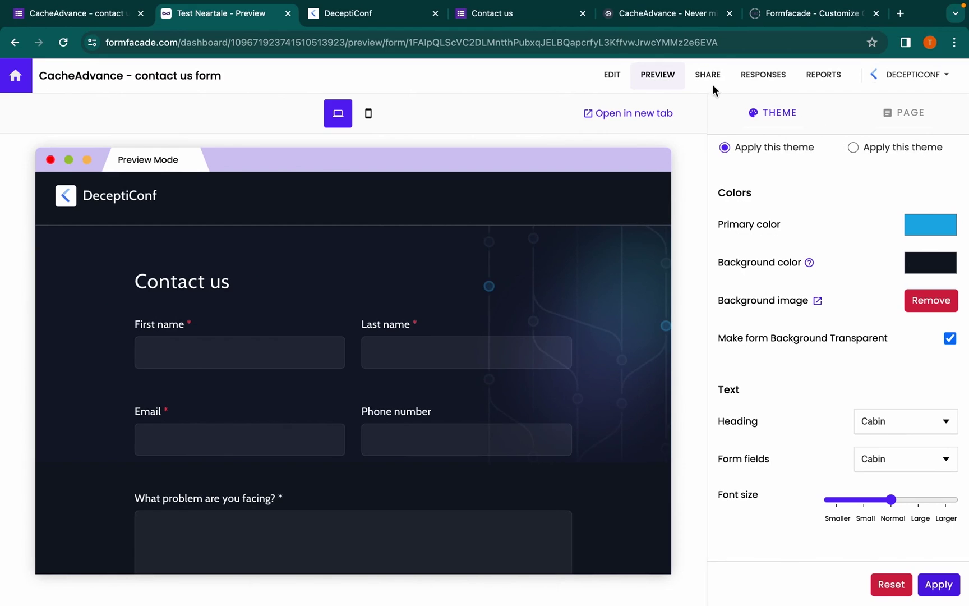
Step: Under Share > Embed, pick 'My website is different from above' and select the full embed code
{"action": "left_click", "coordinate": [713, 83]}
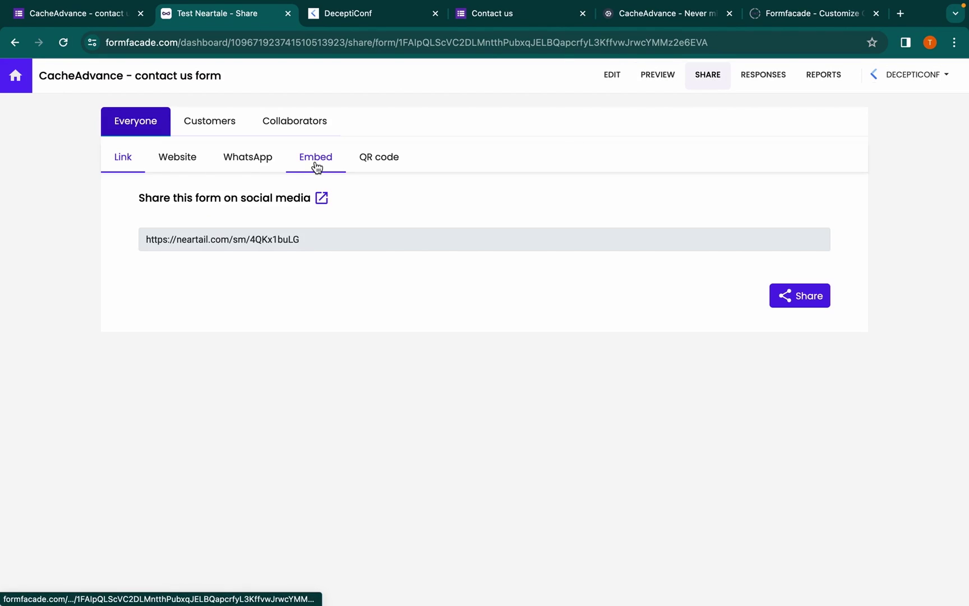
{"action": "left_click", "coordinate": [317, 165]}
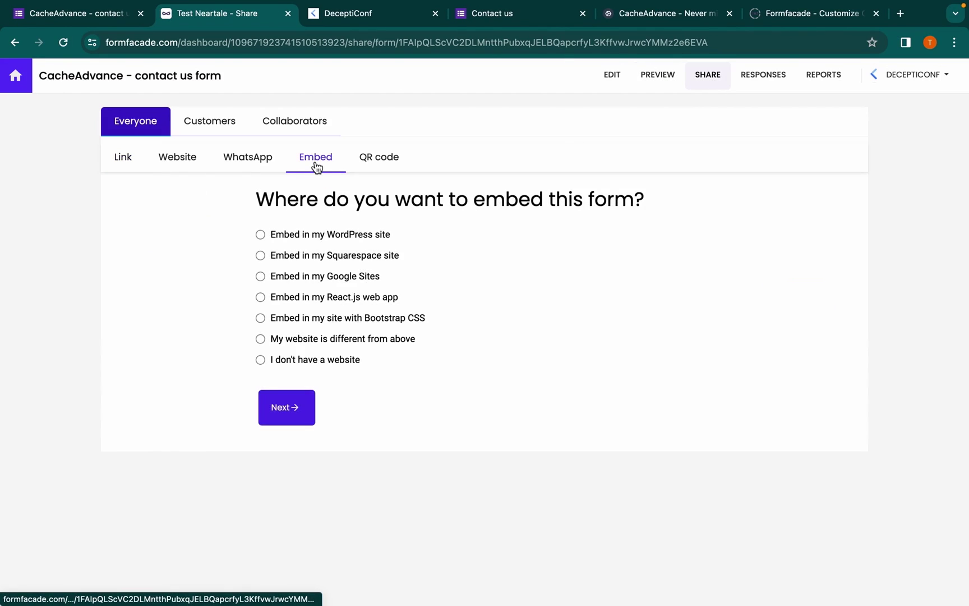
{"action": "left_click", "coordinate": [299, 341]}
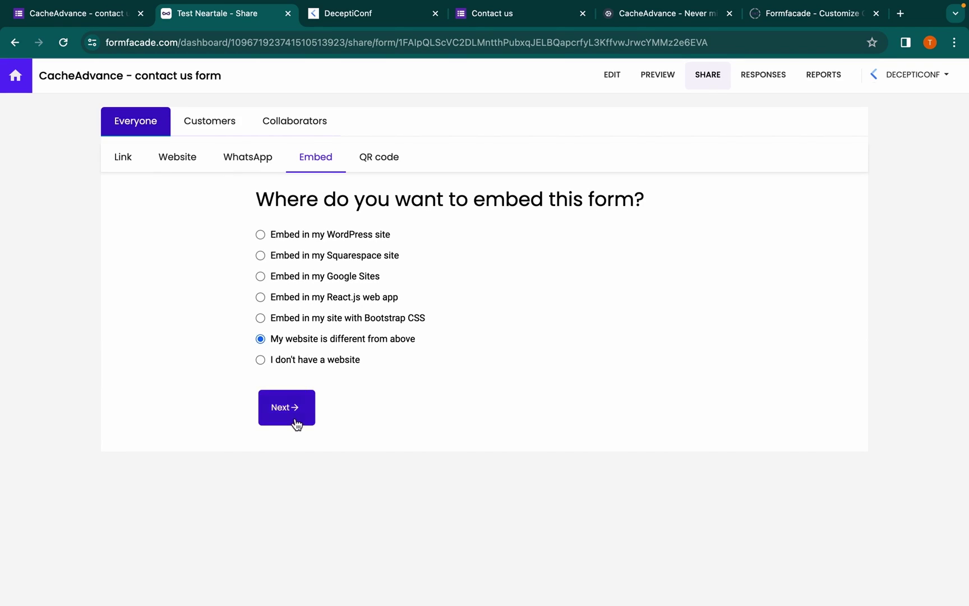
{"action": "left_click", "coordinate": [294, 417]}
{"action": "left_click_drag", "start_coordinate": [710, 294], "coordinate": [711, 382]}
{"action": "left_click_drag", "start_coordinate": [647, 341], "coordinate": [263, 247]}
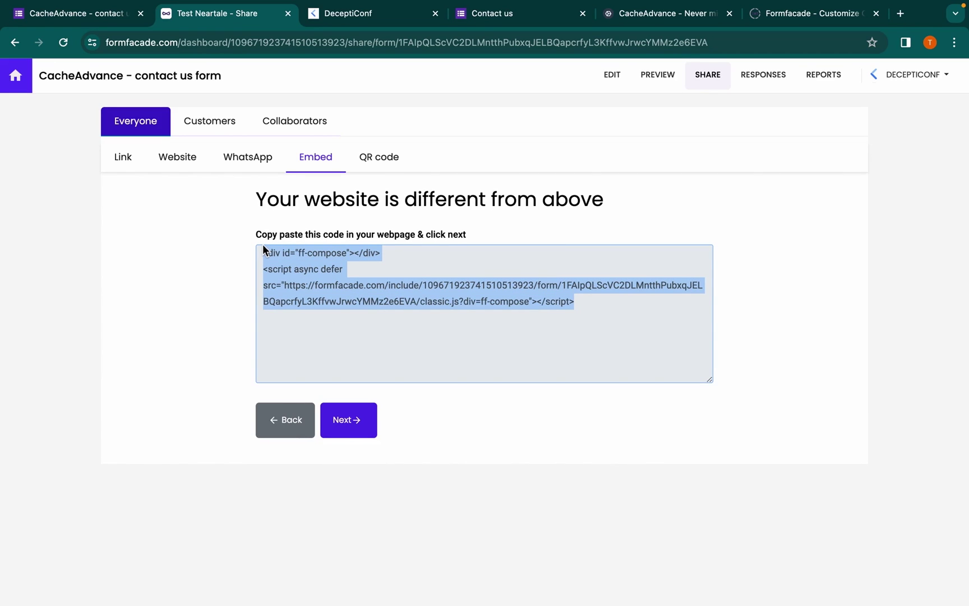
{"action": "key", "text": "super+grave"}
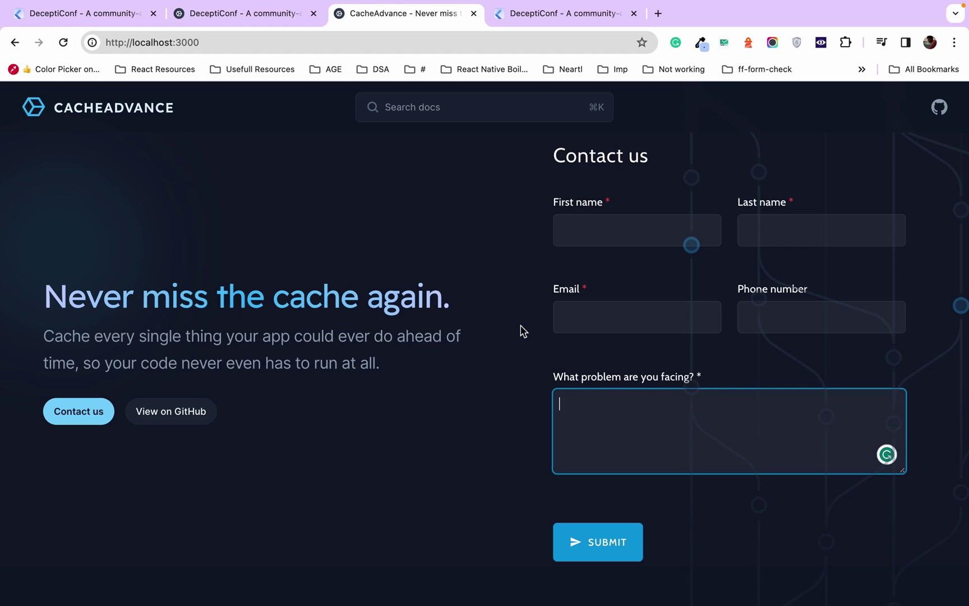
Step: Reopen the localhost:3001 tab, compare it with localhost:3000, and snap the themed page to a narrow left window
{"action": "key", "text": "ctrl+shift+t"}
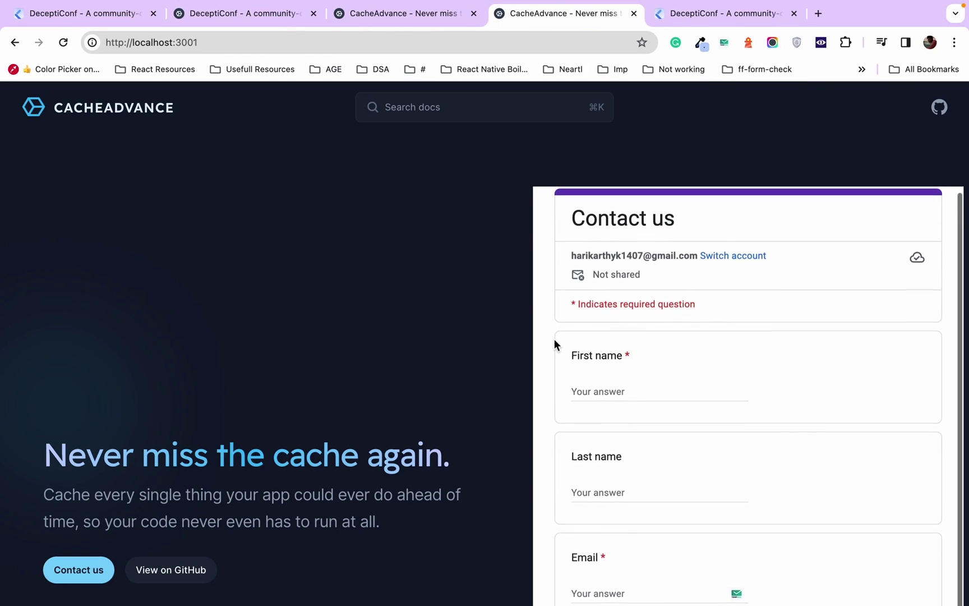
{"action": "left_click", "coordinate": [427, 17]}
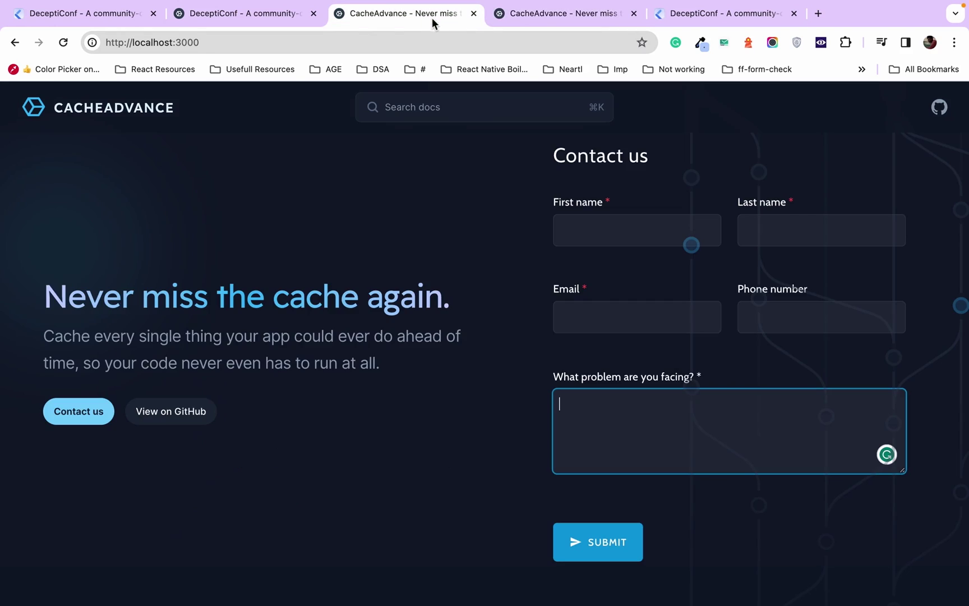
{"action": "left_click", "coordinate": [513, 24]}
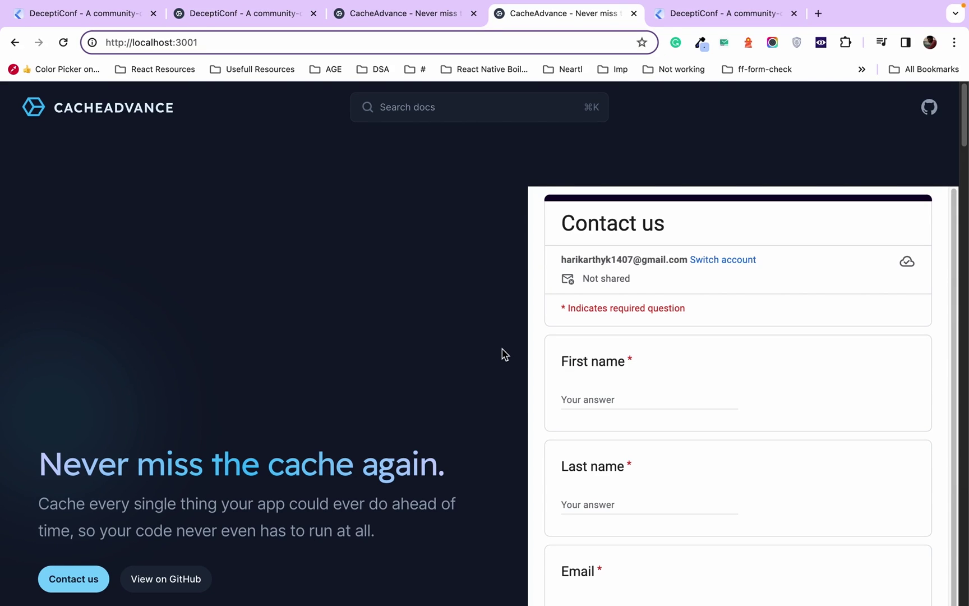
{"action": "key", "text": "ctrl+alt+Left"}
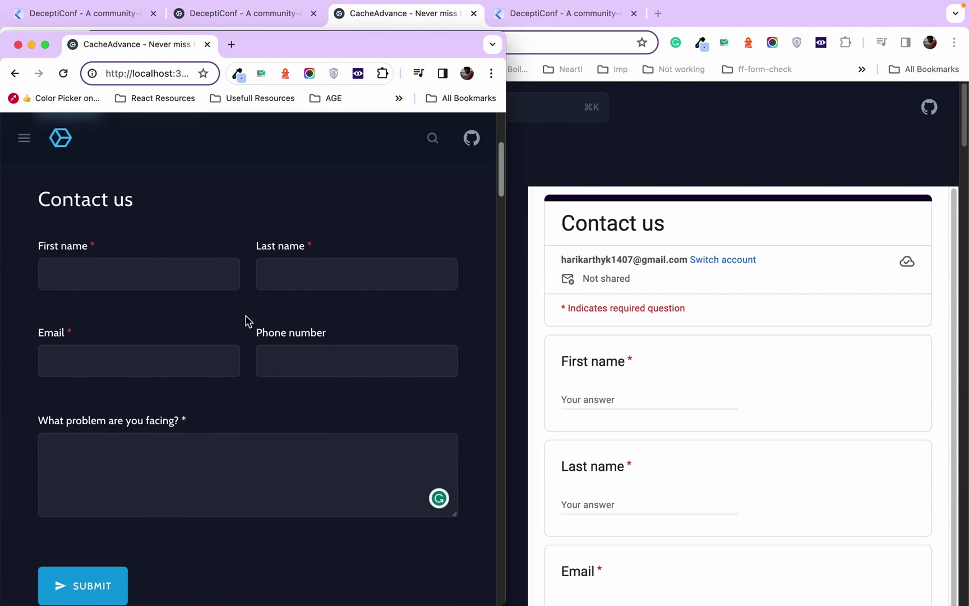
{"action": "left_click", "coordinate": [216, 460]}
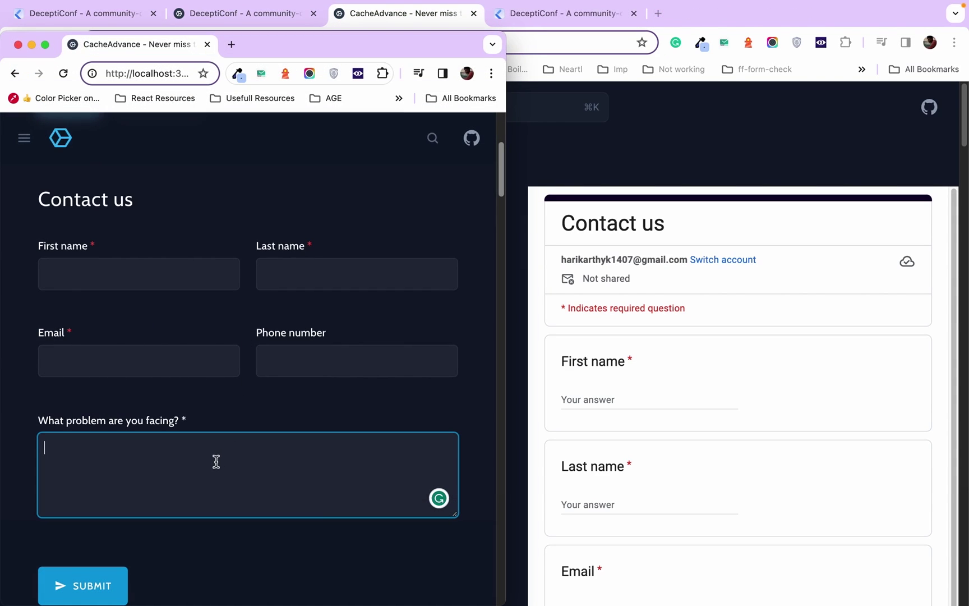
{"action": "triple_click", "coordinate": [76, 246]}
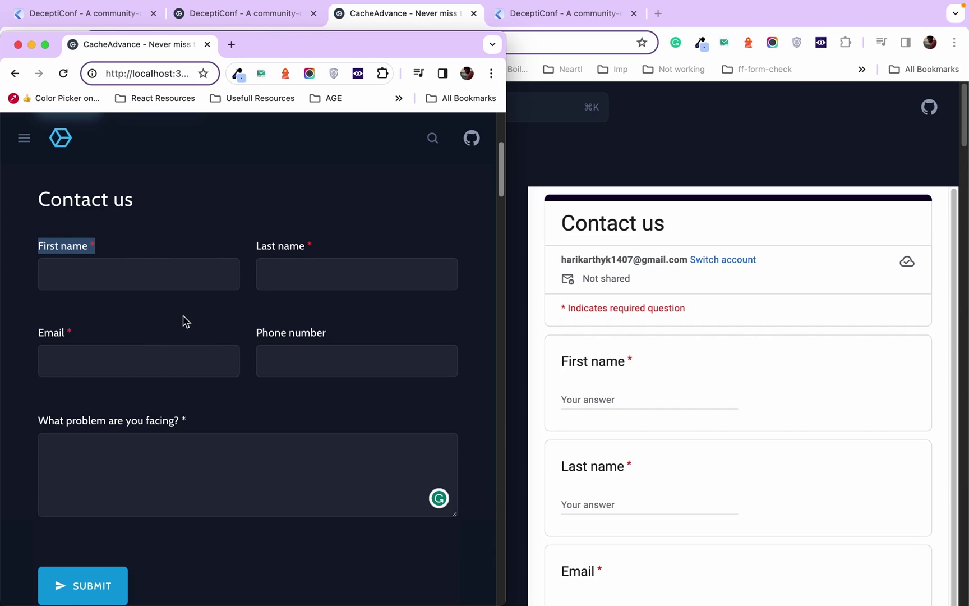
{"action": "scroll", "coordinate": [199, 348], "scroll_direction": "down", "scroll_amount": 1}
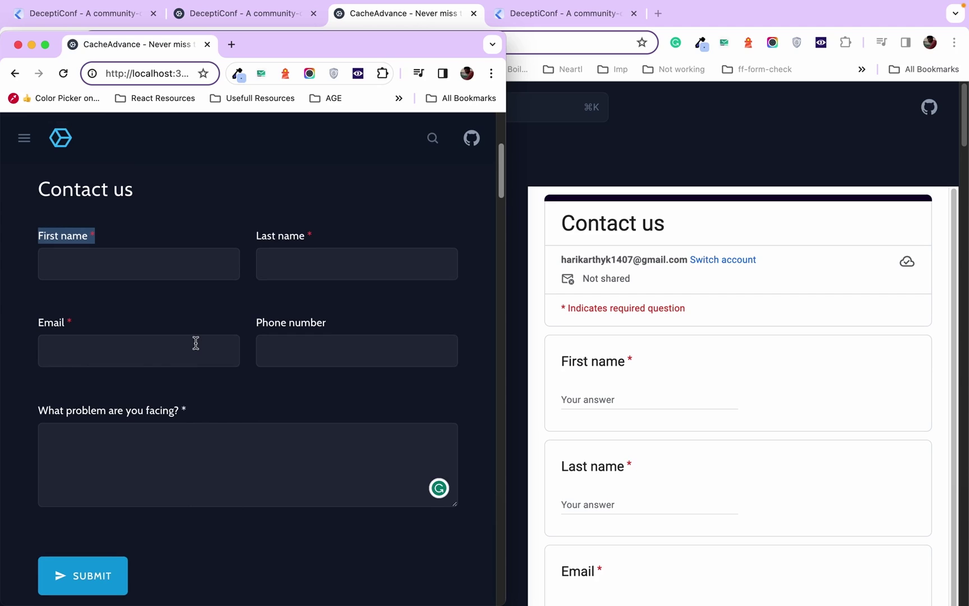
{"action": "scroll", "coordinate": [259, 459], "scroll_direction": "down", "scroll_amount": 2}
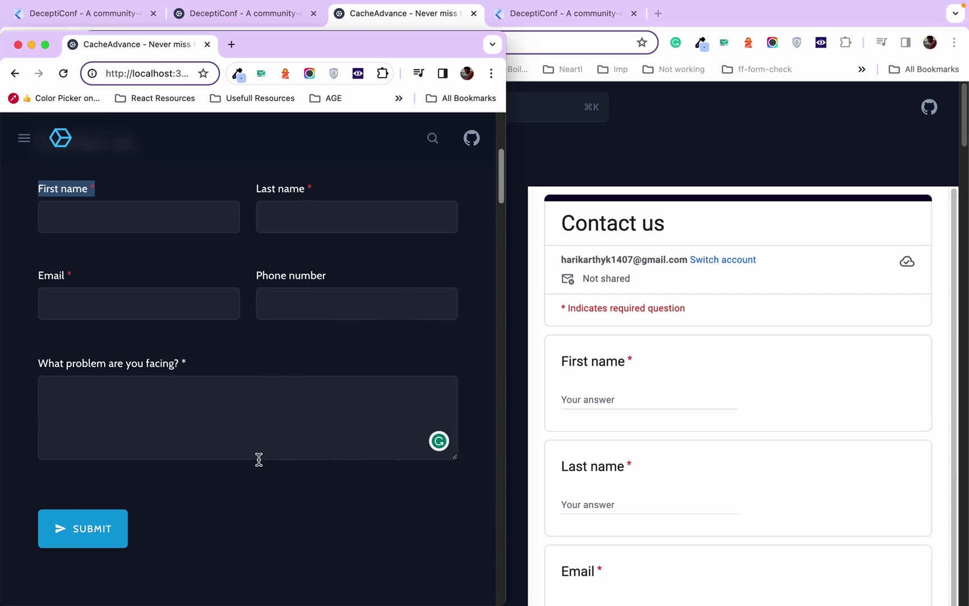
{"action": "scroll", "coordinate": [258, 459], "scroll_direction": "down", "scroll_amount": 1}
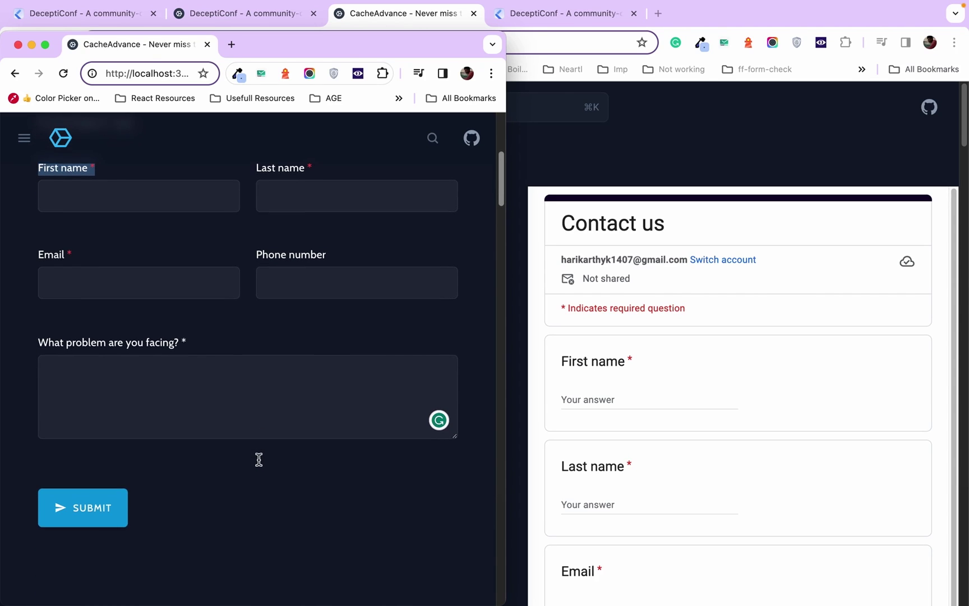
{"action": "left_click", "coordinate": [597, 401]}
{"action": "scroll", "coordinate": [589, 399], "scroll_direction": "down", "scroll_amount": 10}
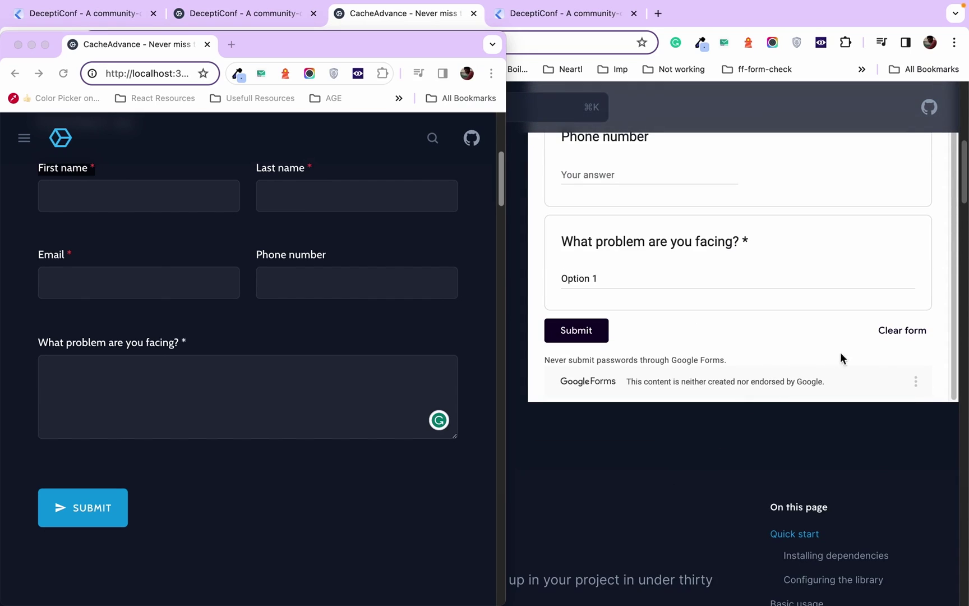